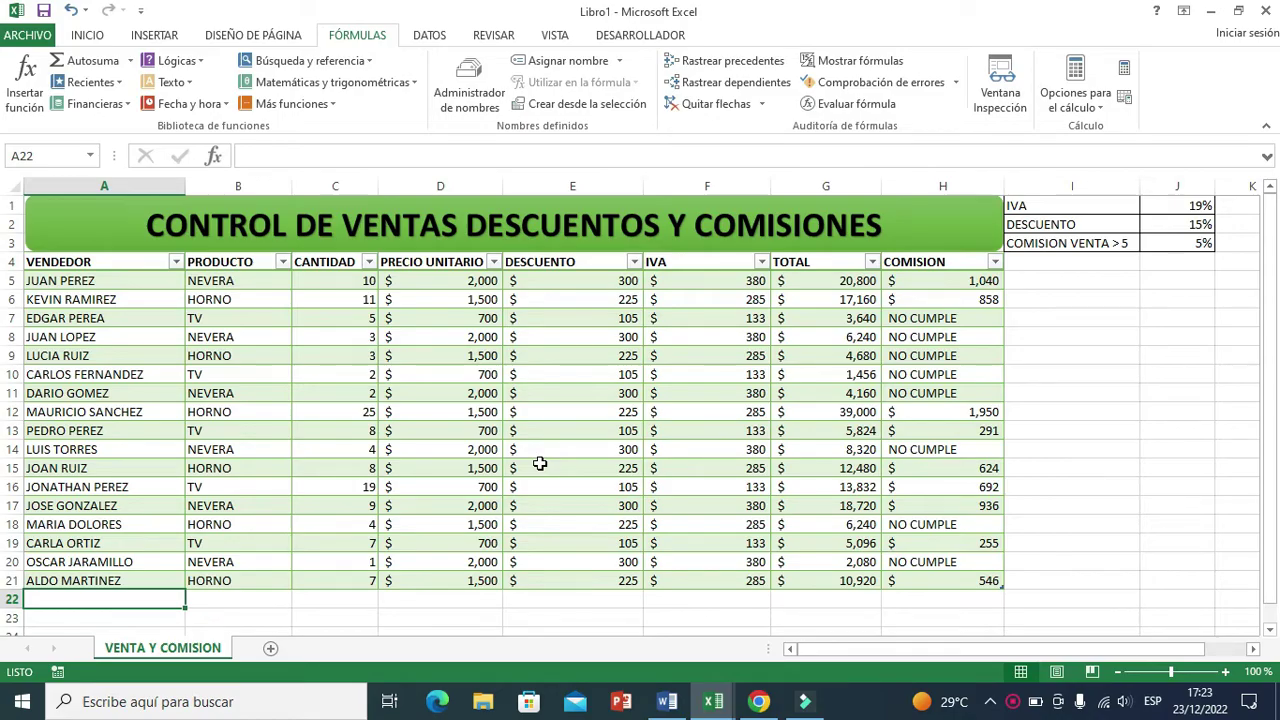
- Switch the ribbon from FÓRMULAS back to the INICIO tab above the completed sales table
click(88, 35)
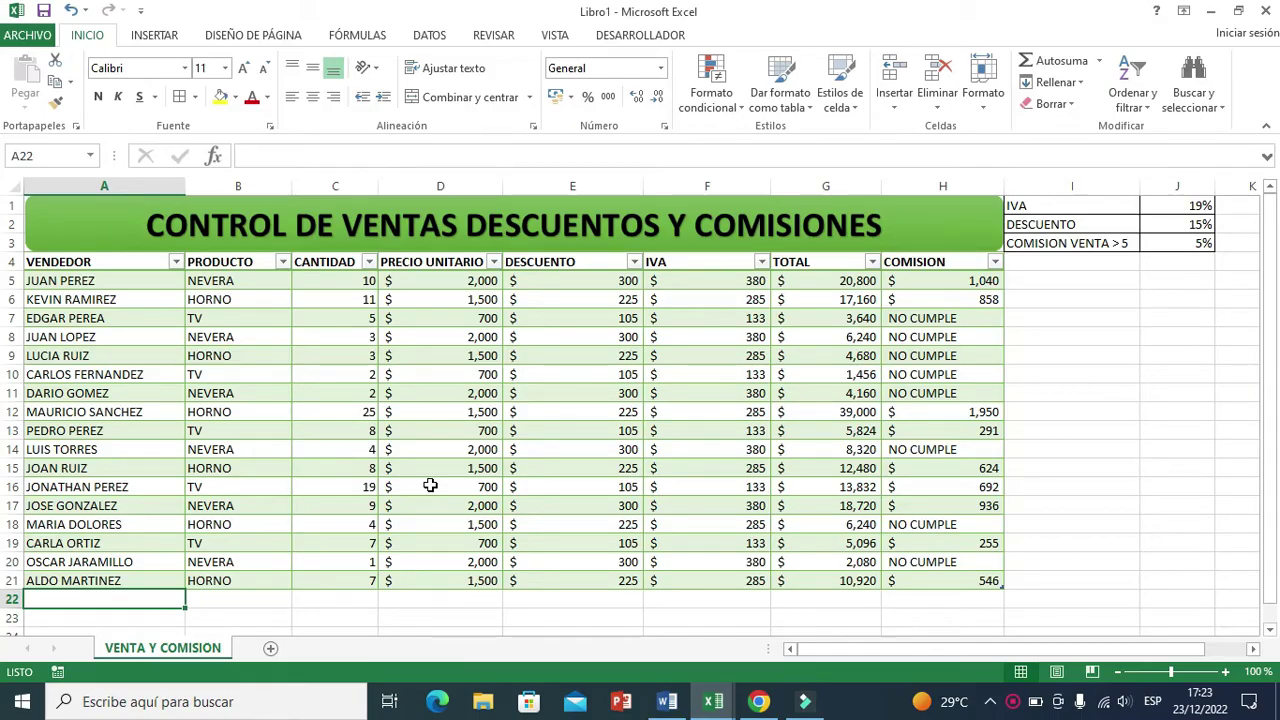
- Enter a new row 22 sale: seller's name, product TV, quantity 3, unit price 700
click(91, 600)
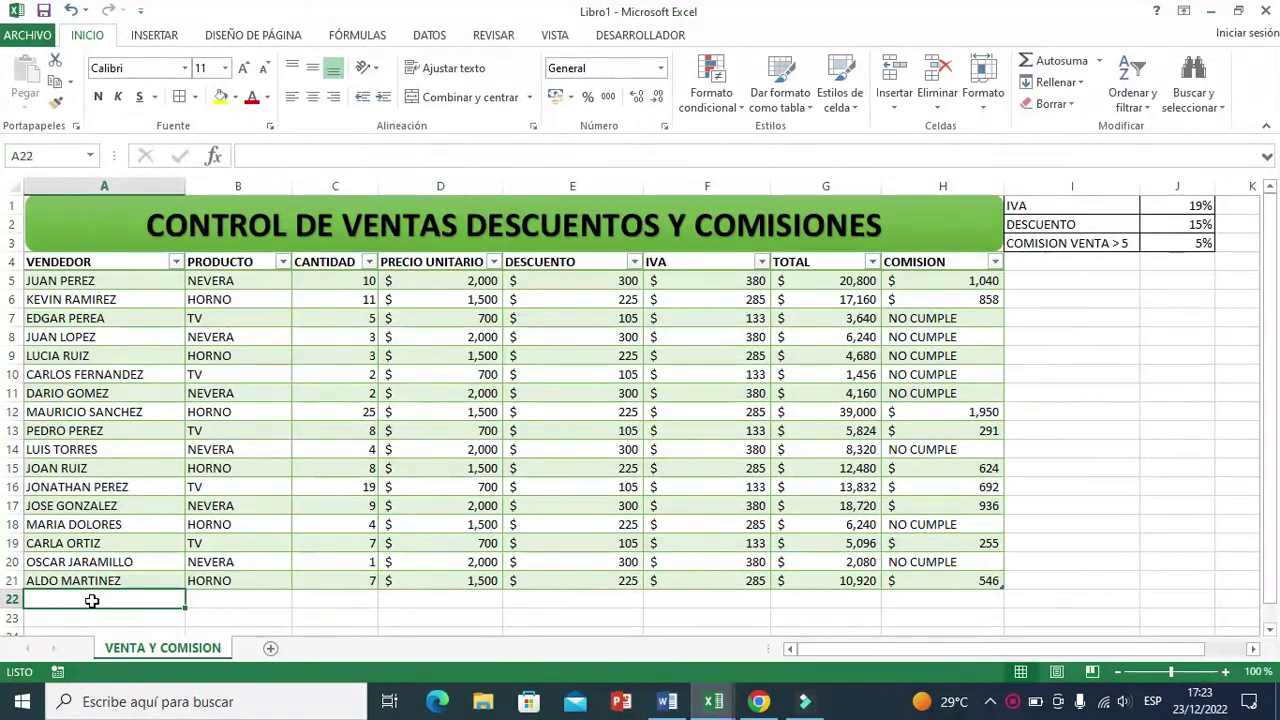
text(JUANA)
key(Tab)
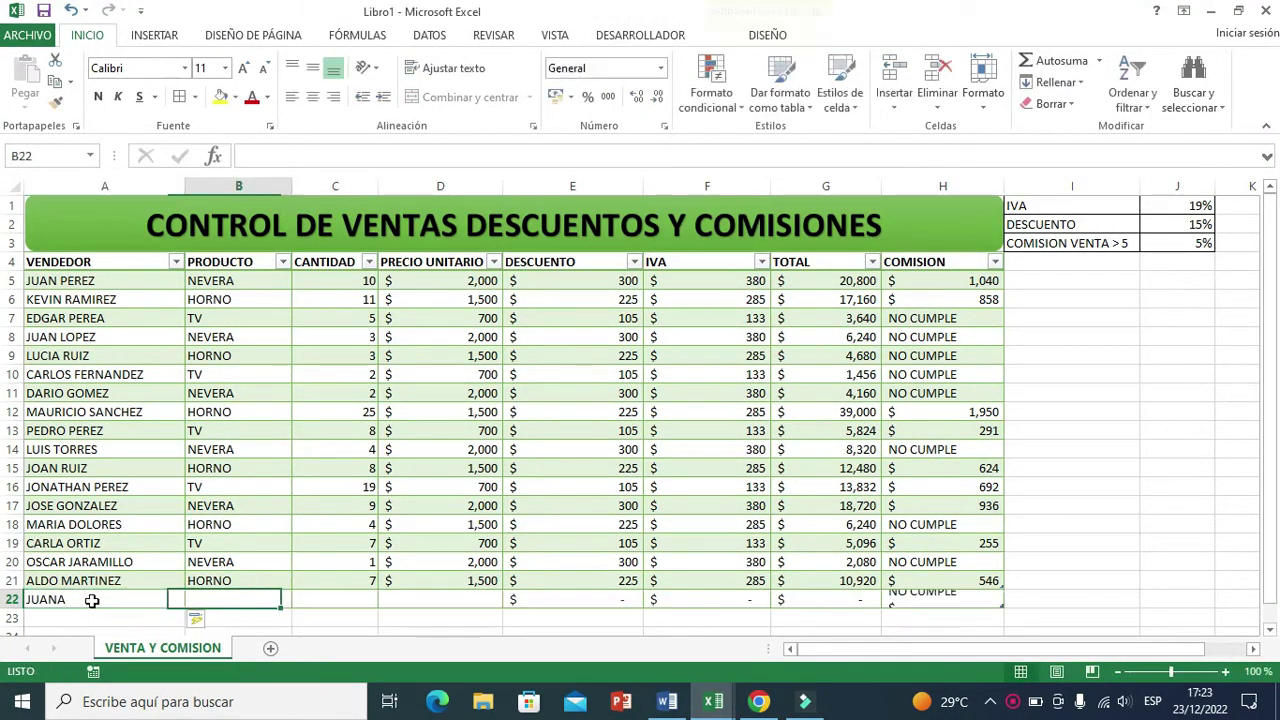
text(TV)
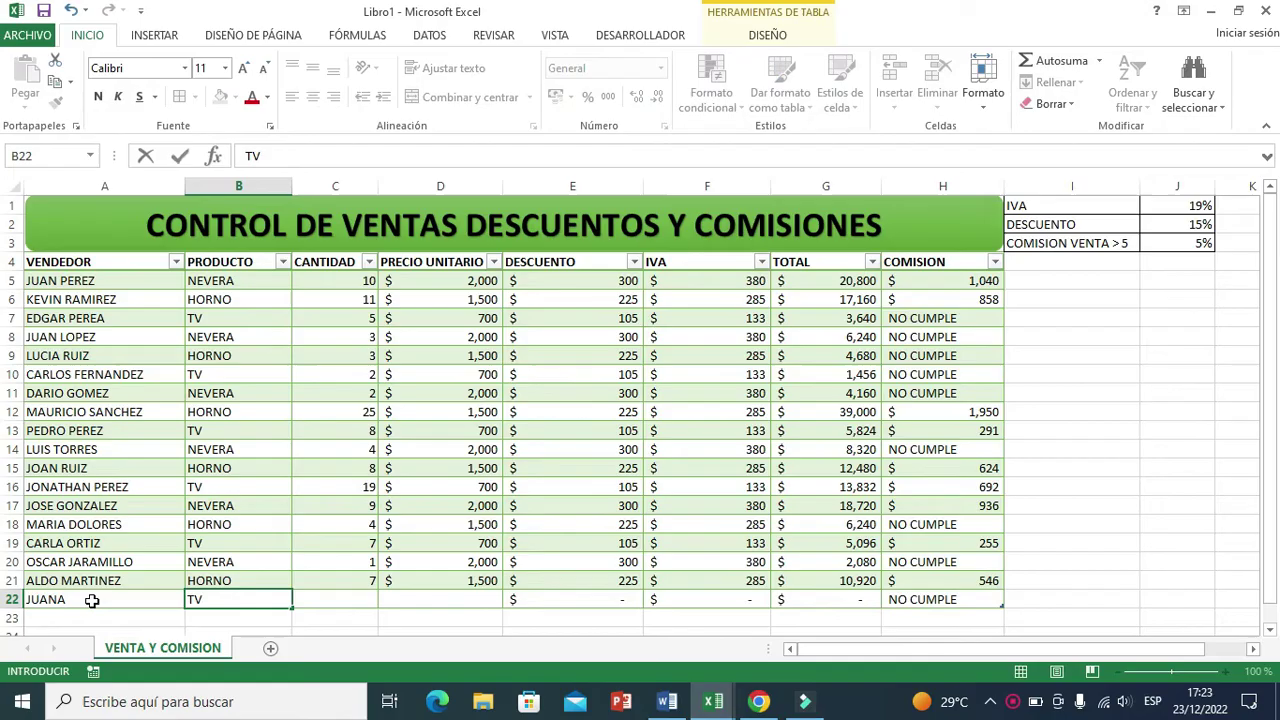
key(Tab)
text(3)
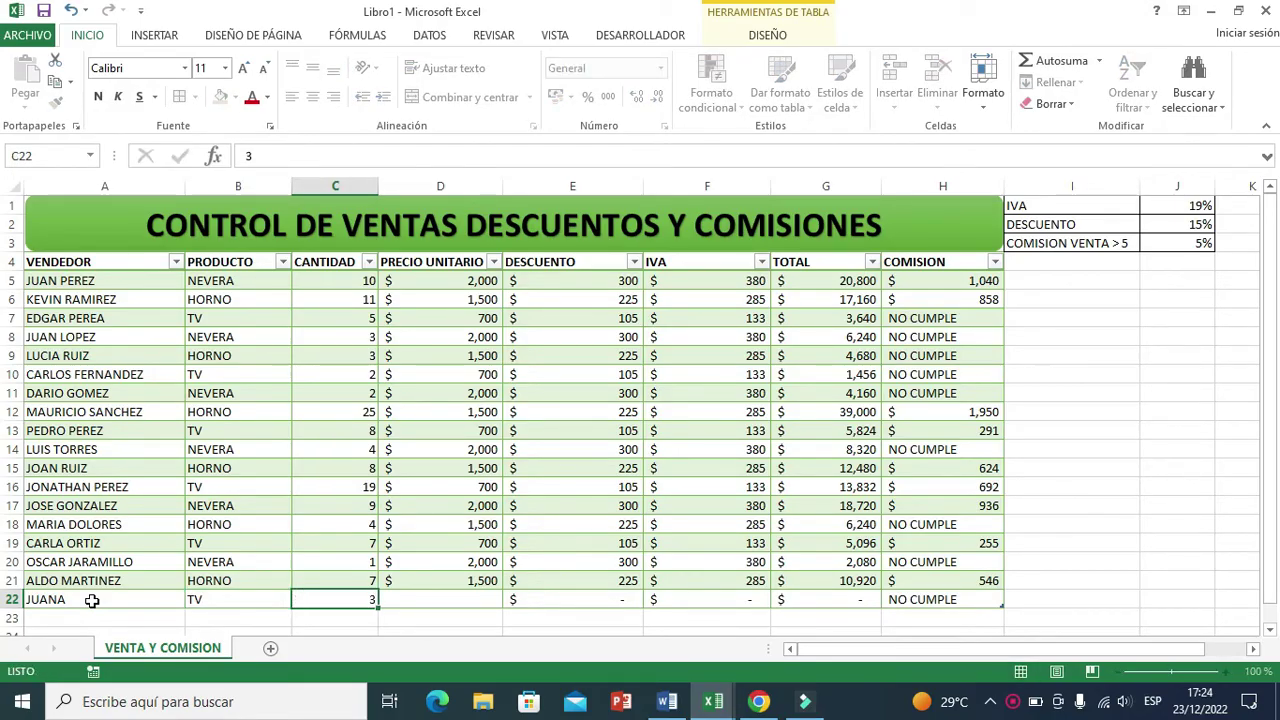
key(Tab)
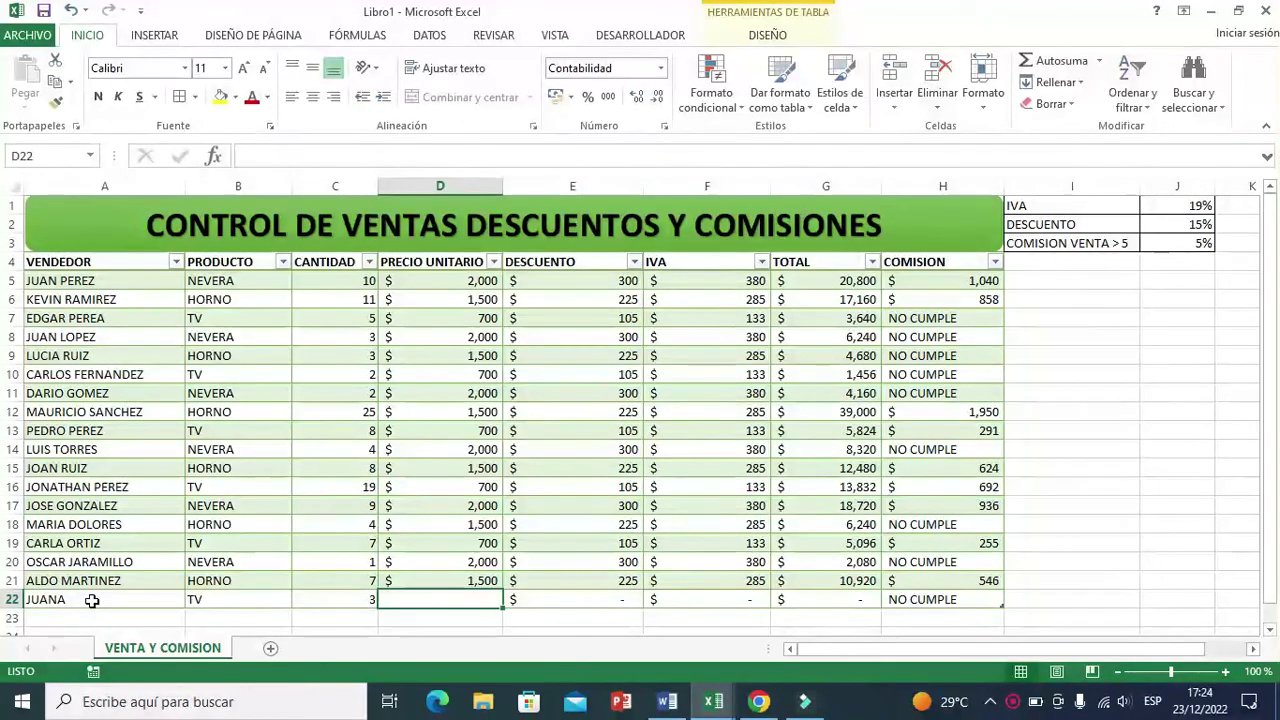
text(700)
key(Tab)
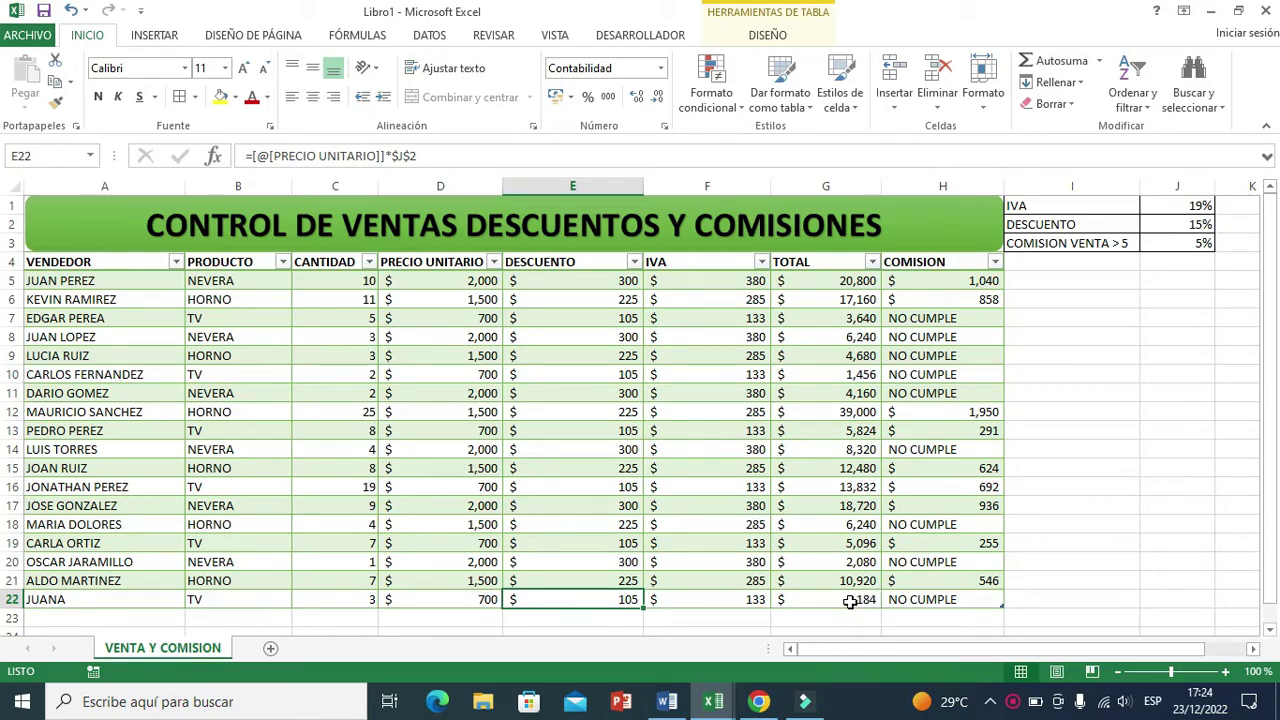
- Check the H22 commission formula, then change the row 22 quantity to 7
click(955, 603)
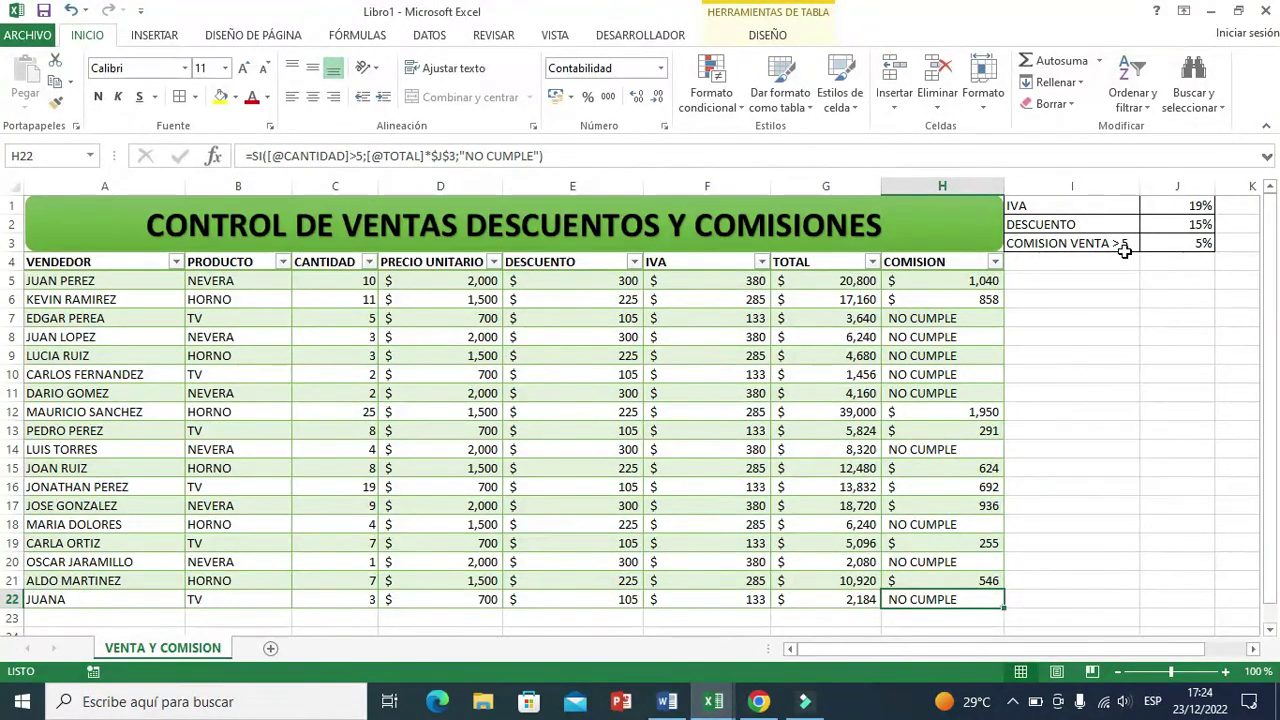
click(340, 598)
text(7)
click(1196, 572)
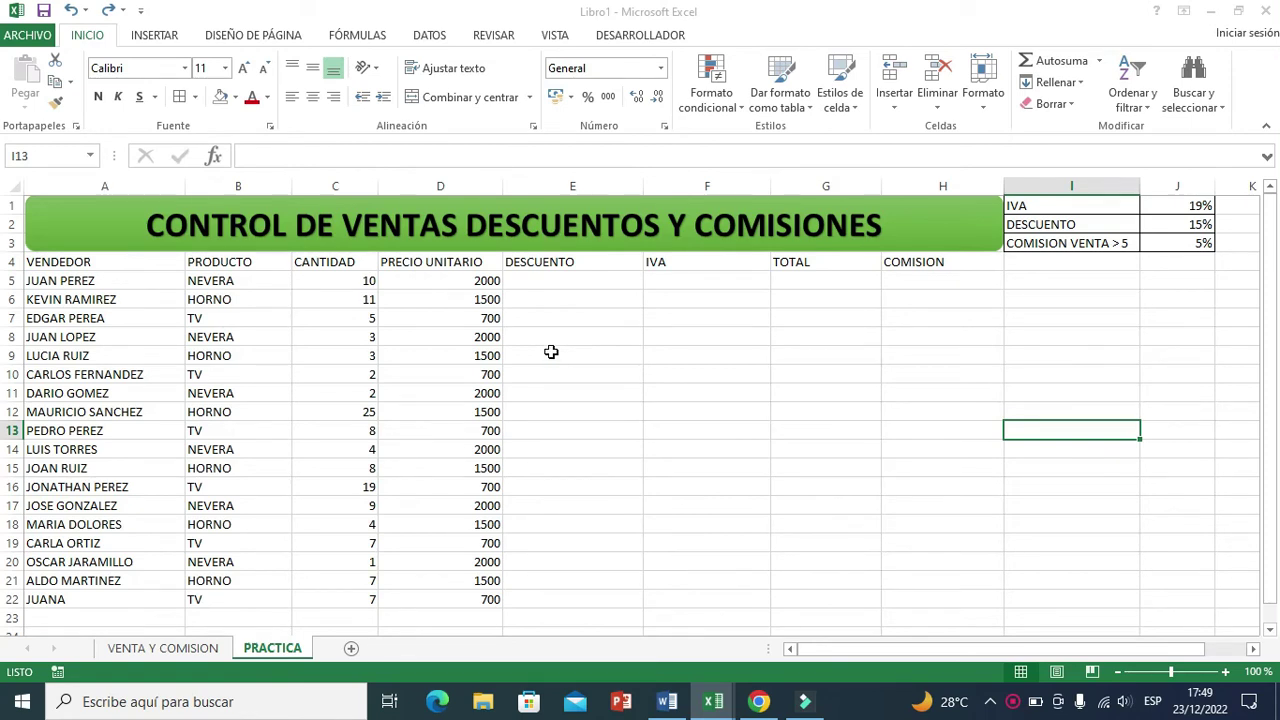
mouse_move(60, 262)
mouse_down()
mouse_move(899, 340)
mouse_move(808, 486)
mouse_move(571, 371)
mouse_up()
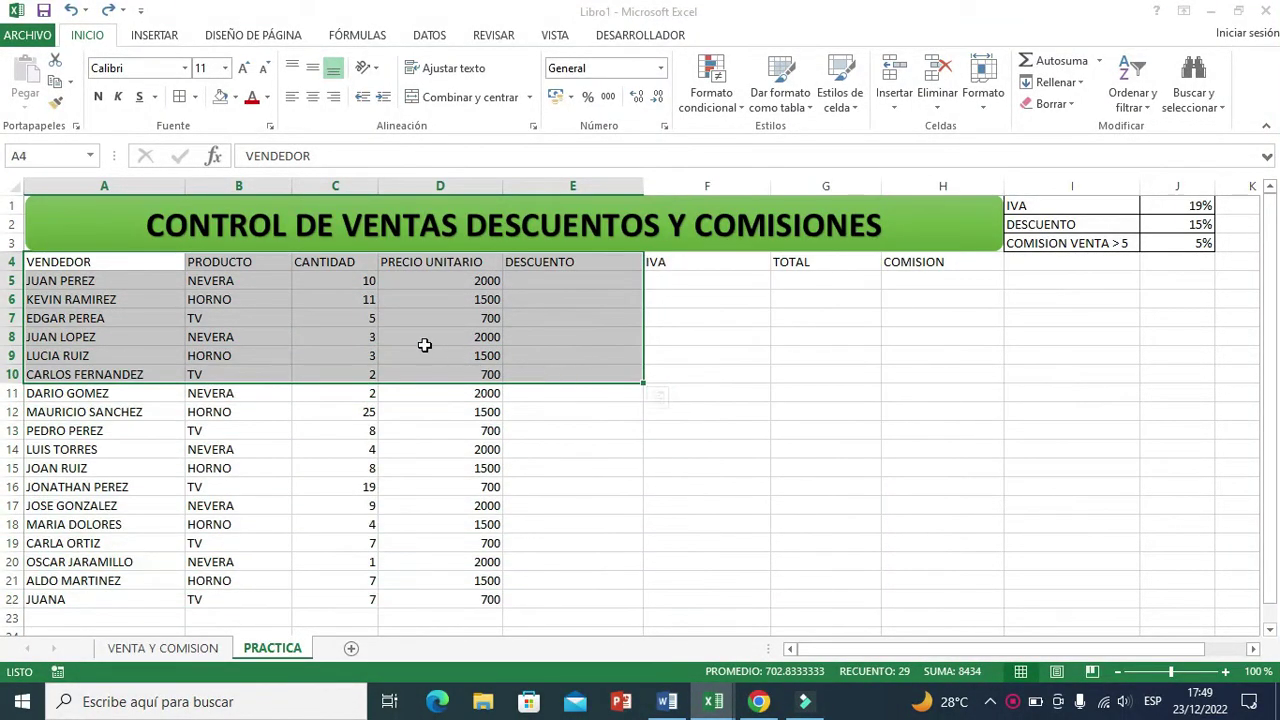
click(1170, 207)
click(1178, 226)
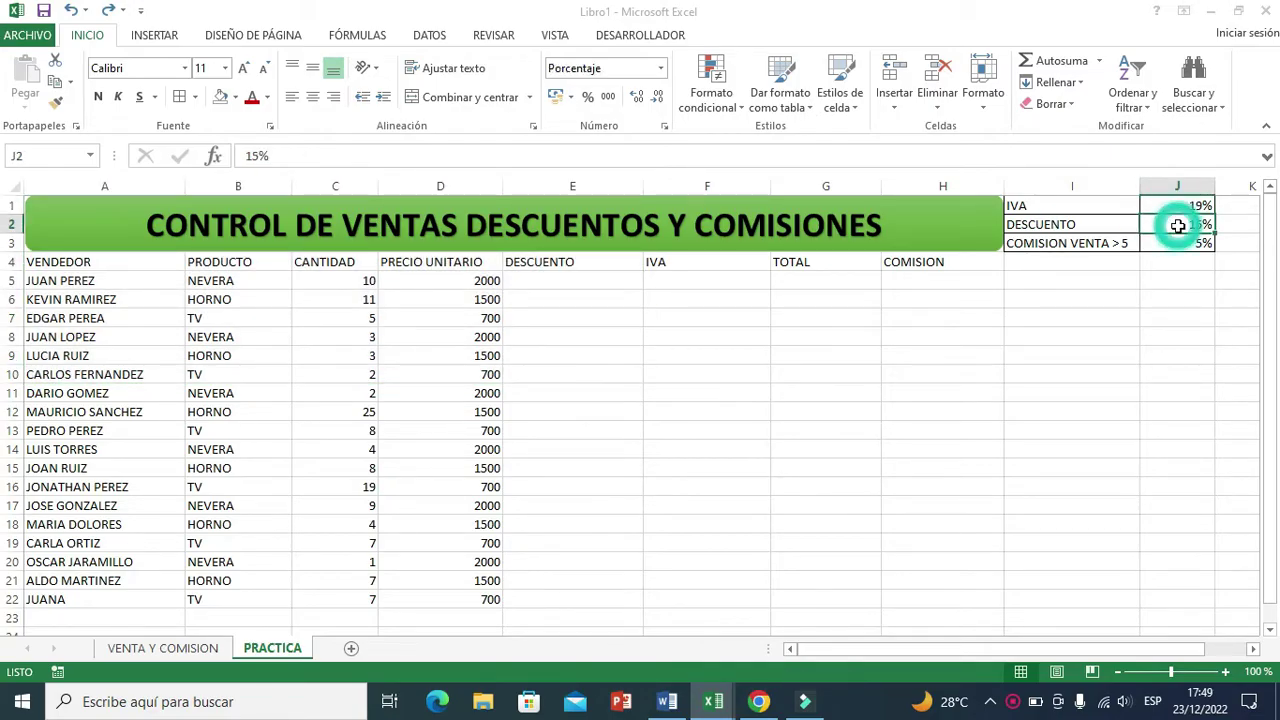
click(1179, 243)
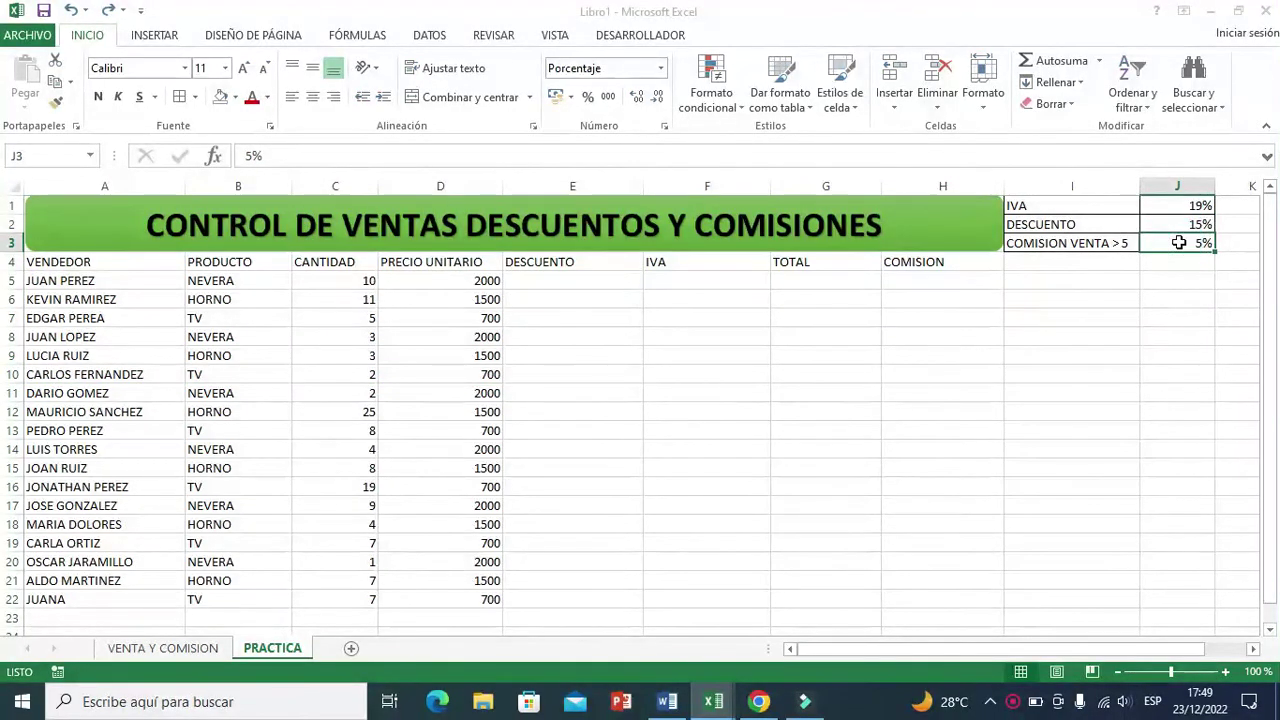
click(1041, 244)
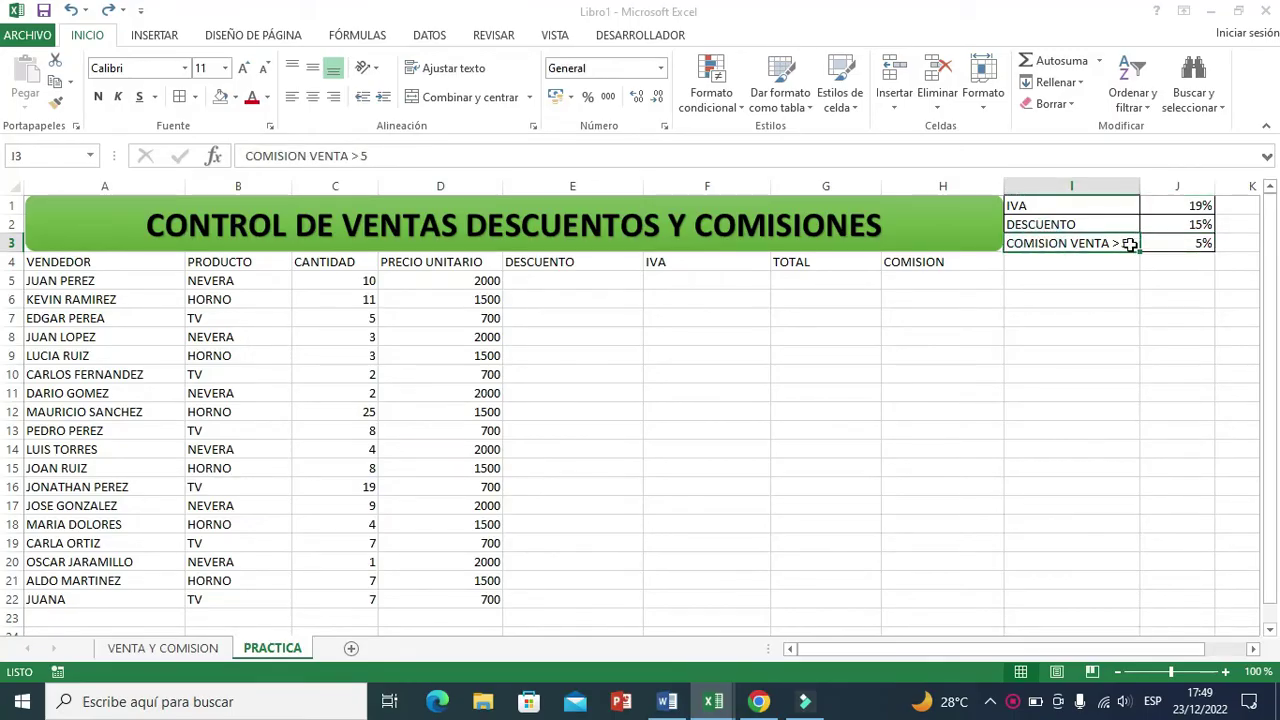
key(Down)
key(Down)
key(Down)
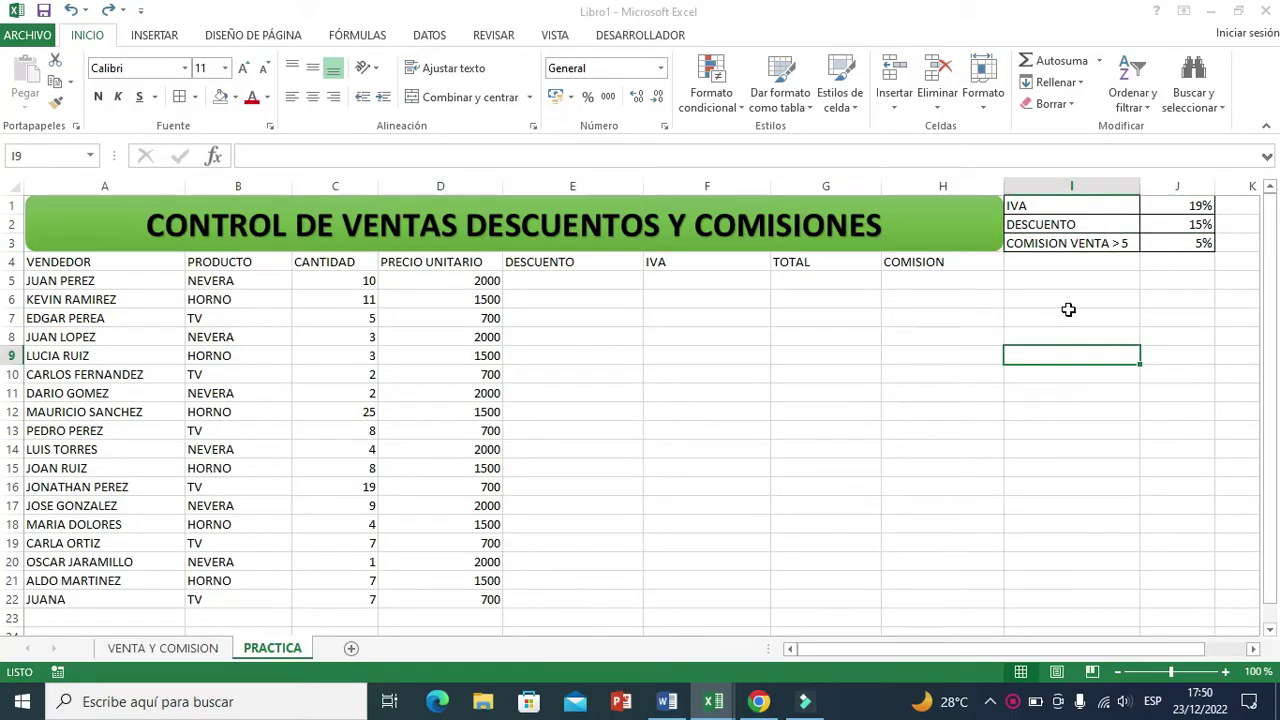
key(ctrl)
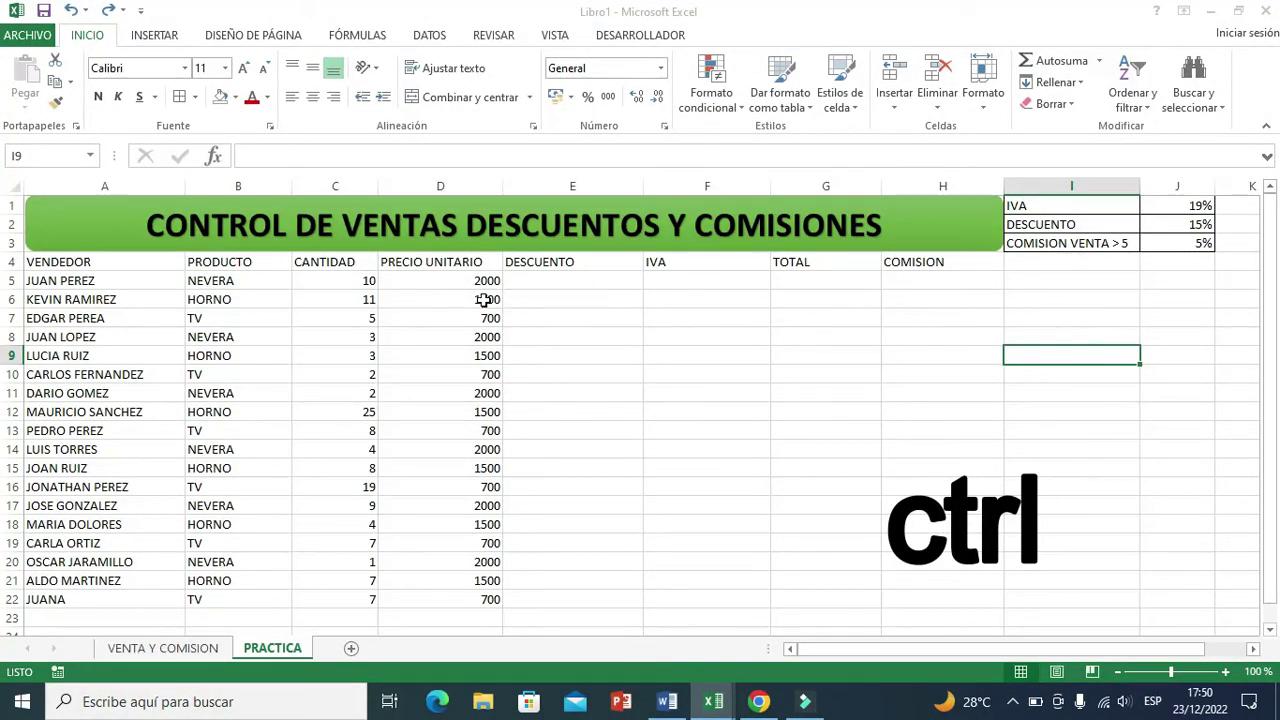
- Format D5:E22 and G5:H22 as US dollar accounting with no decimal places
mouse_move(440, 280)
mouse_down()
mouse_move(572, 582)
mouse_move(566, 608)
mouse_move(566, 593)
mouse_up()
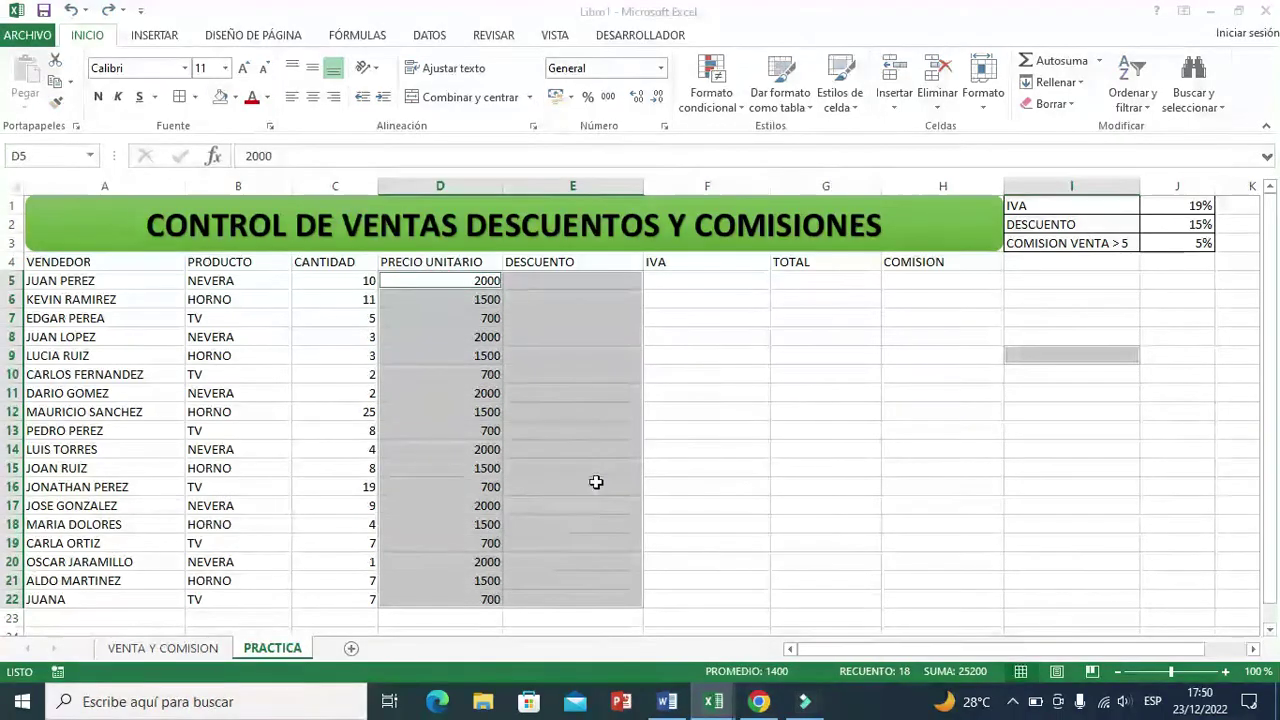
drag(794, 280, 899, 280)
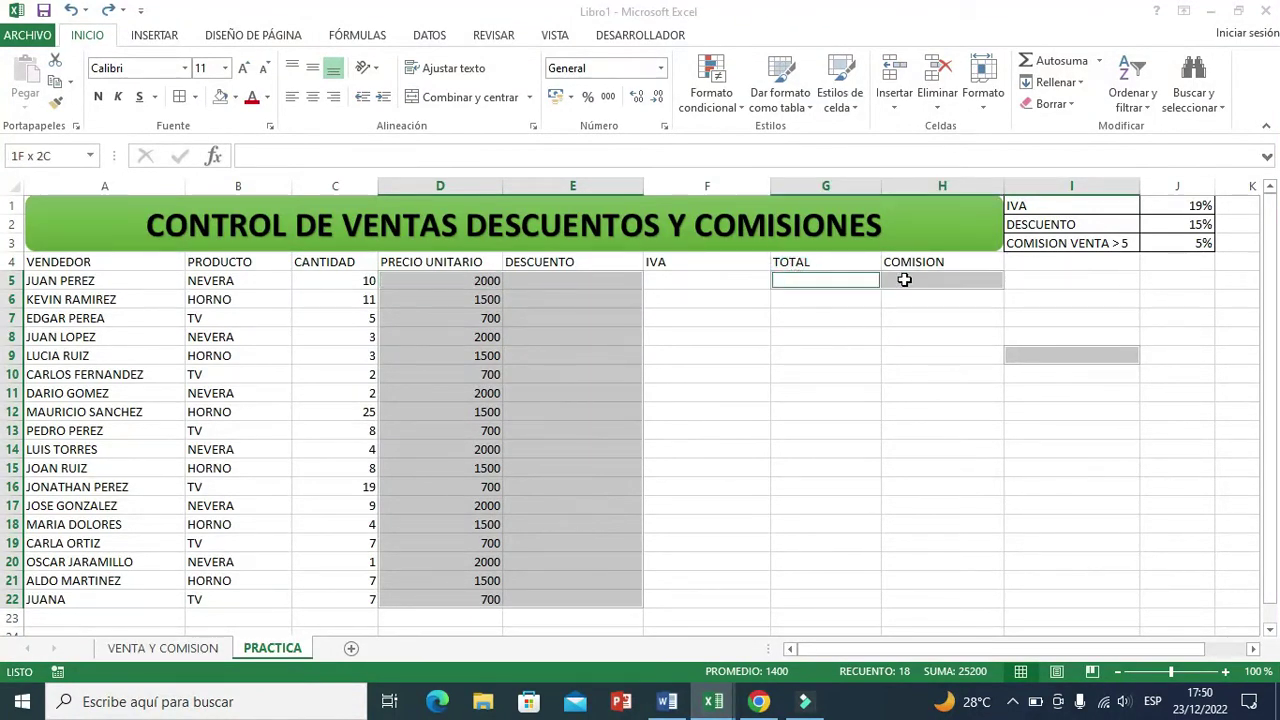
drag(904, 287, 885, 590)
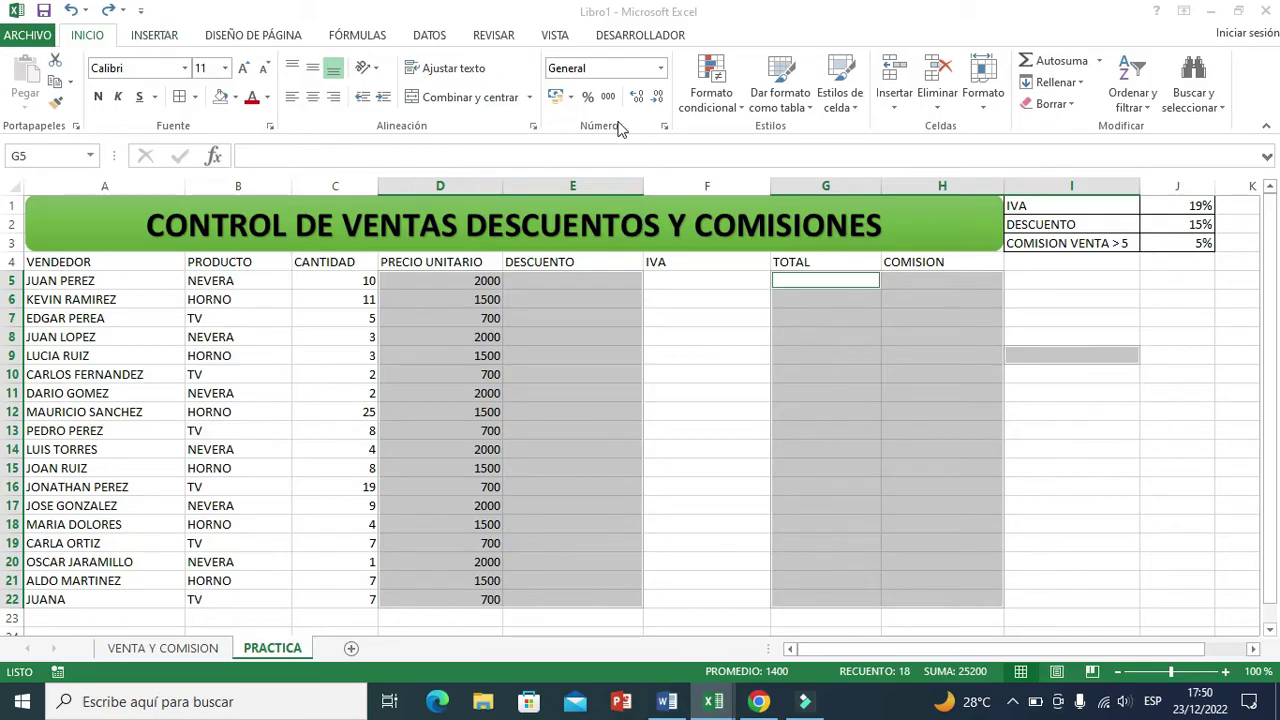
click(571, 98)
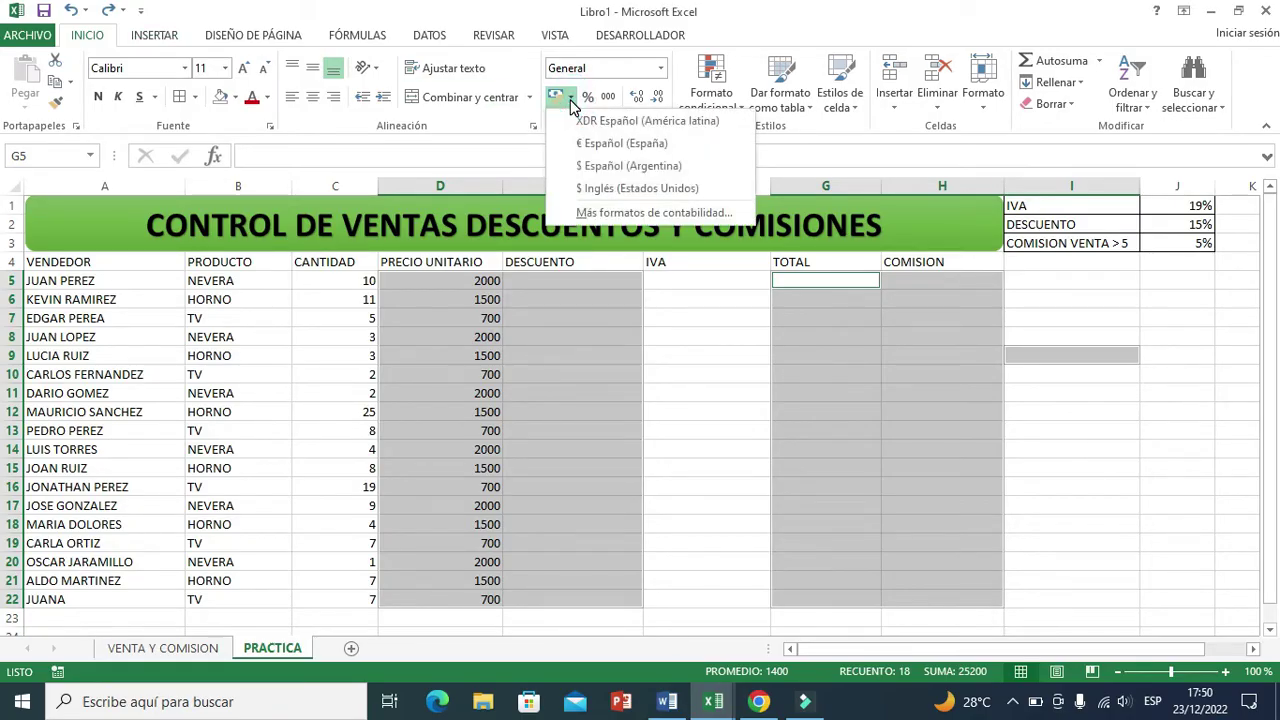
click(588, 188)
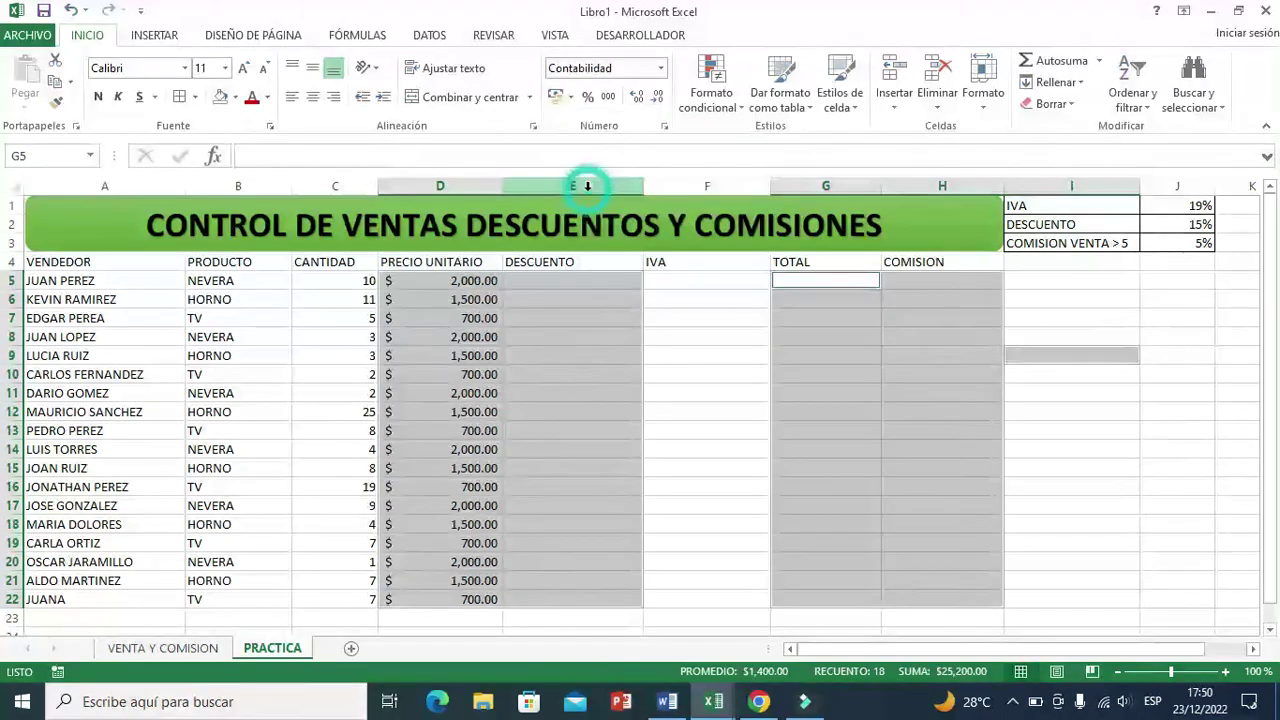
click(658, 98)
click(658, 98)
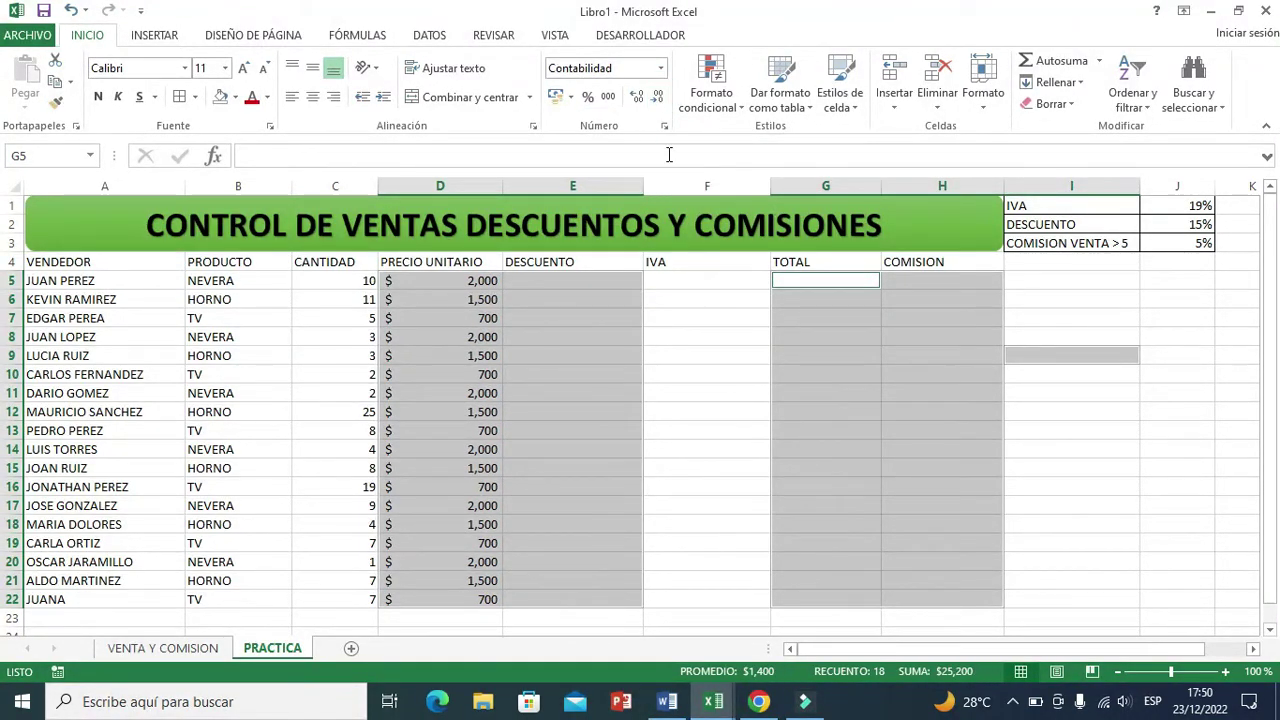
click(677, 412)
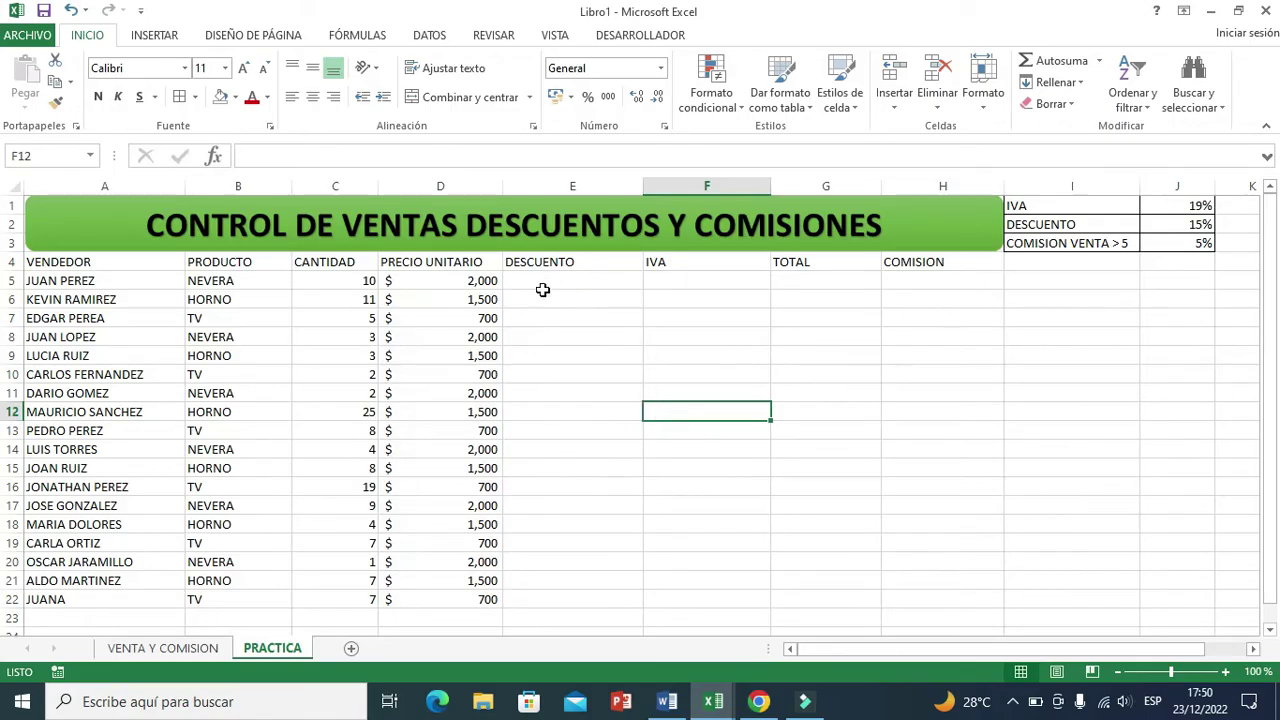
- Convert the range A4:H22 into an Excel table with row 4 as headers
mouse_move(48, 262)
mouse_down()
mouse_move(687, 333)
mouse_move(921, 598)
mouse_up()
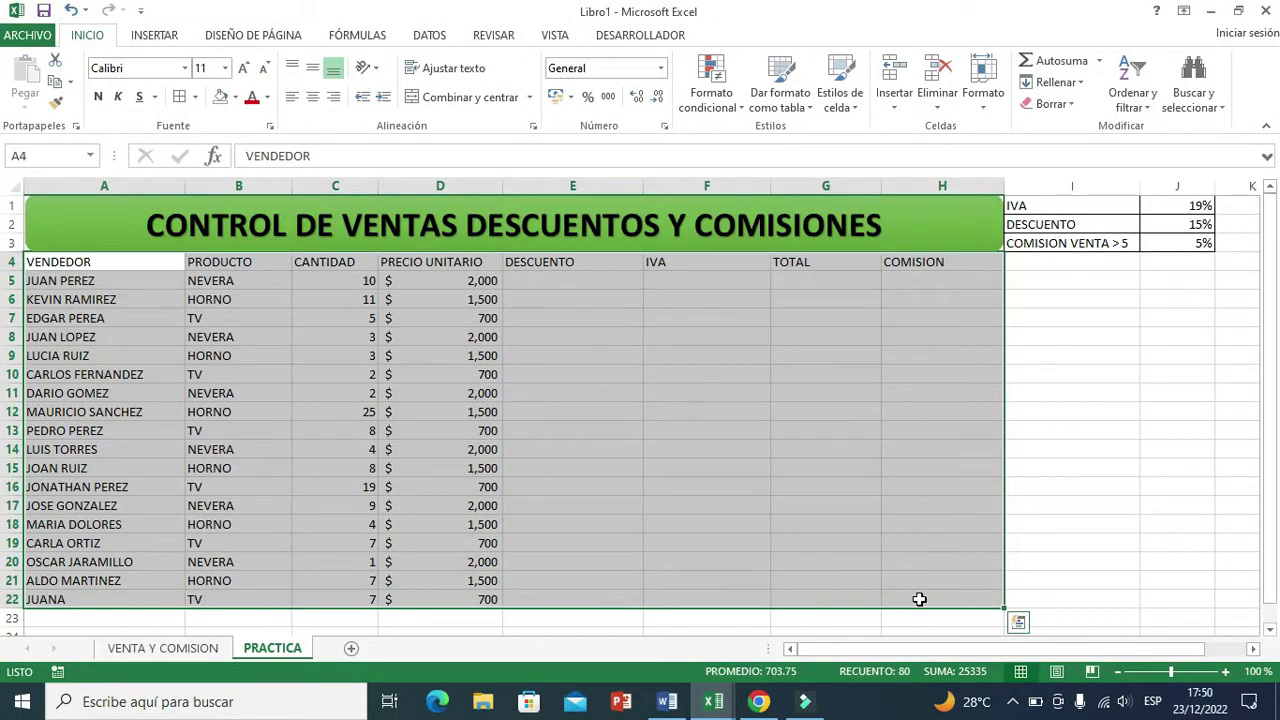
click(157, 36)
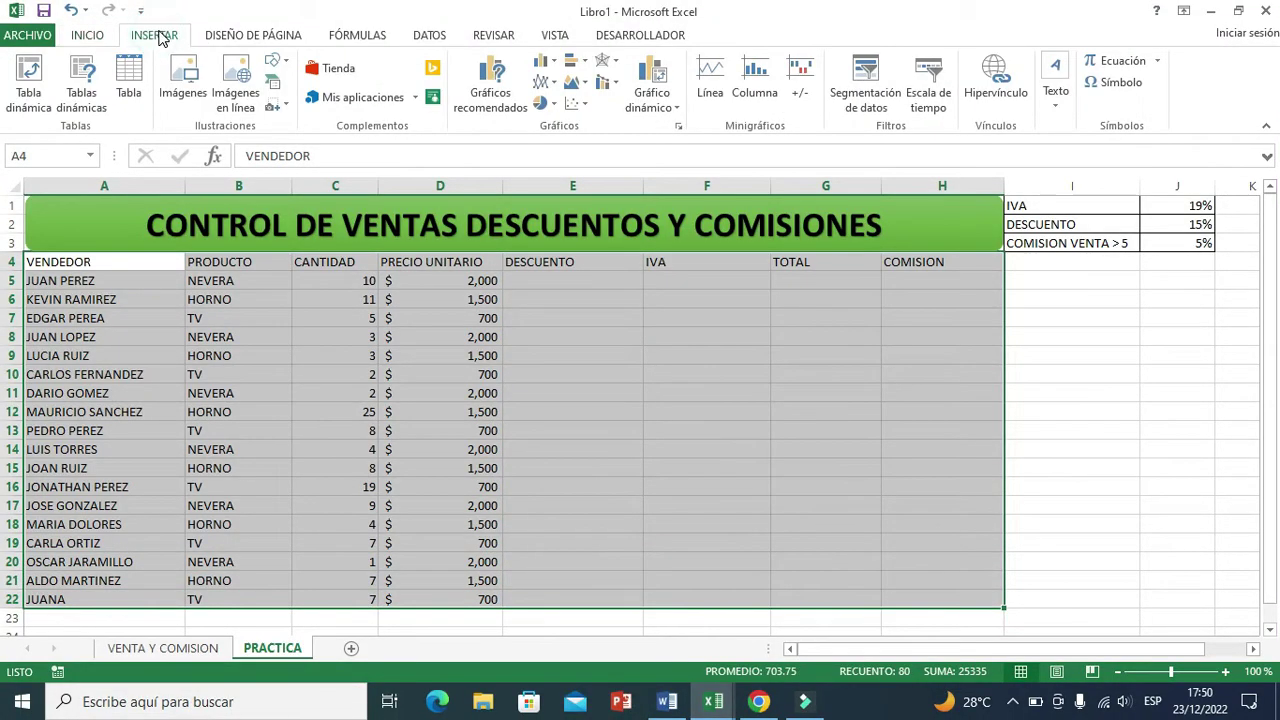
click(132, 78)
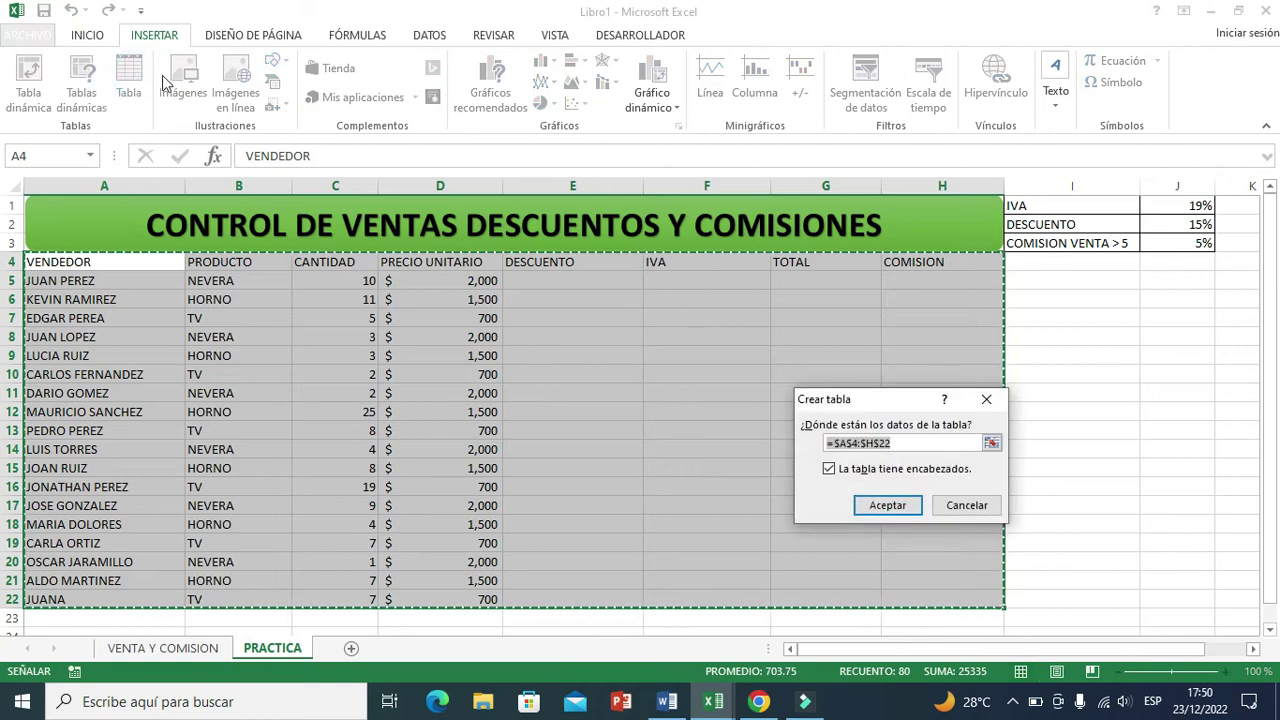
drag(870, 400, 585, 272)
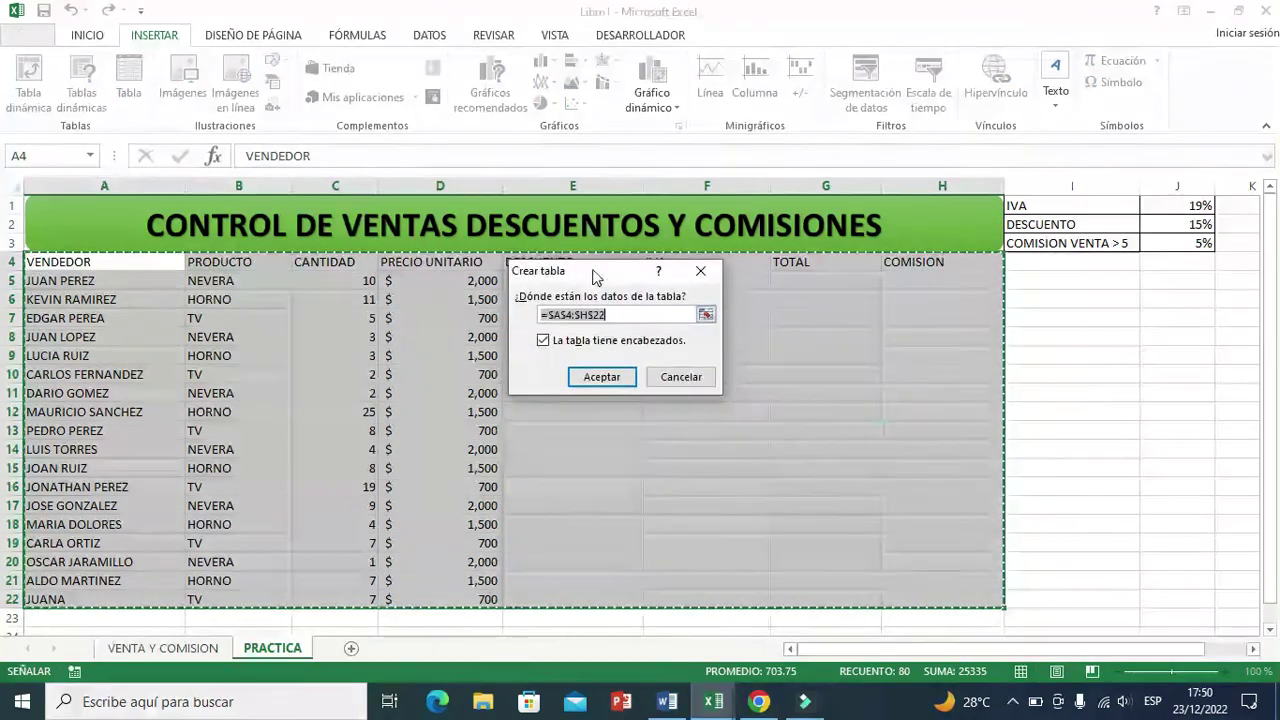
click(543, 340)
click(542, 341)
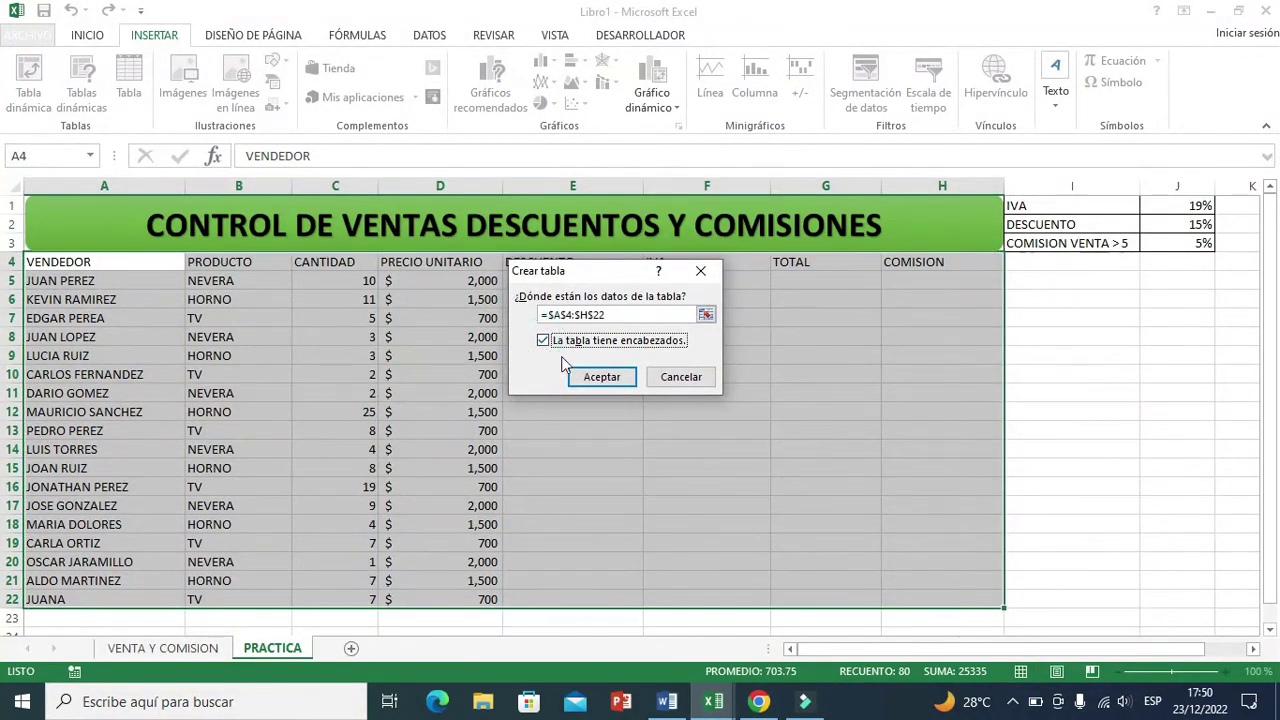
click(608, 380)
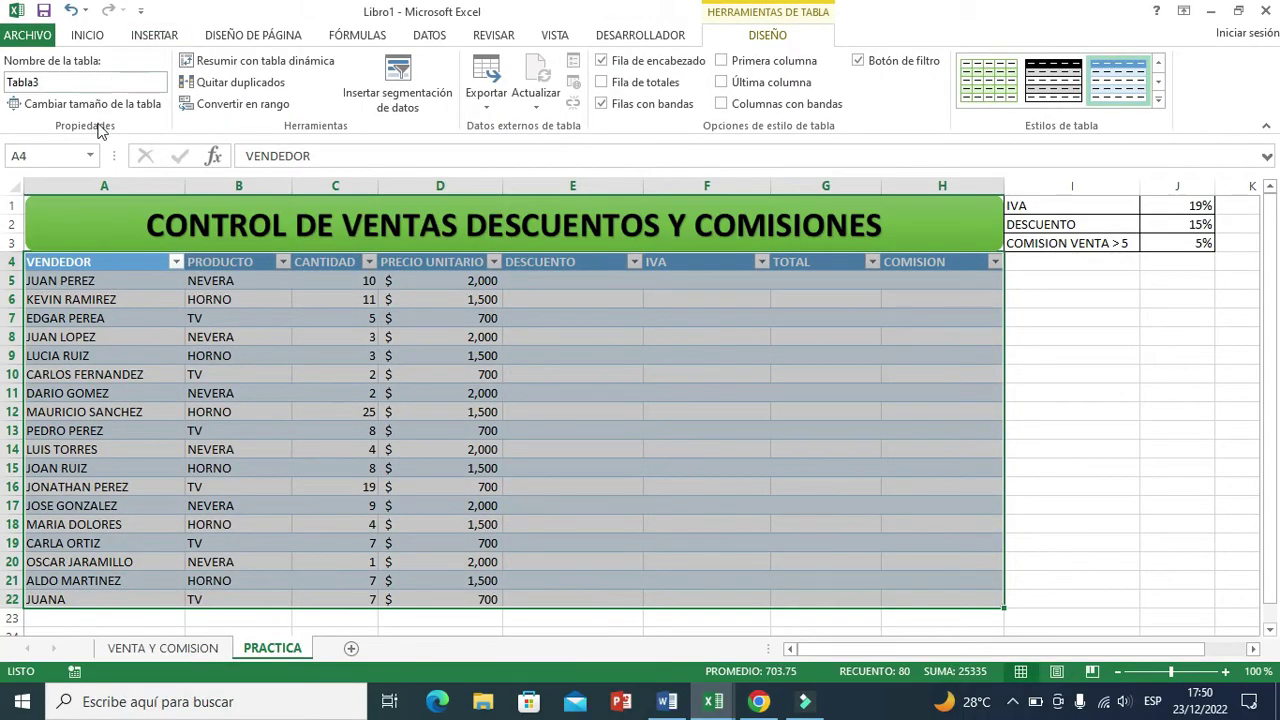
- Rename the table from Tabla3 to VENTAS and apply the green Medium banded table style
click(59, 82)
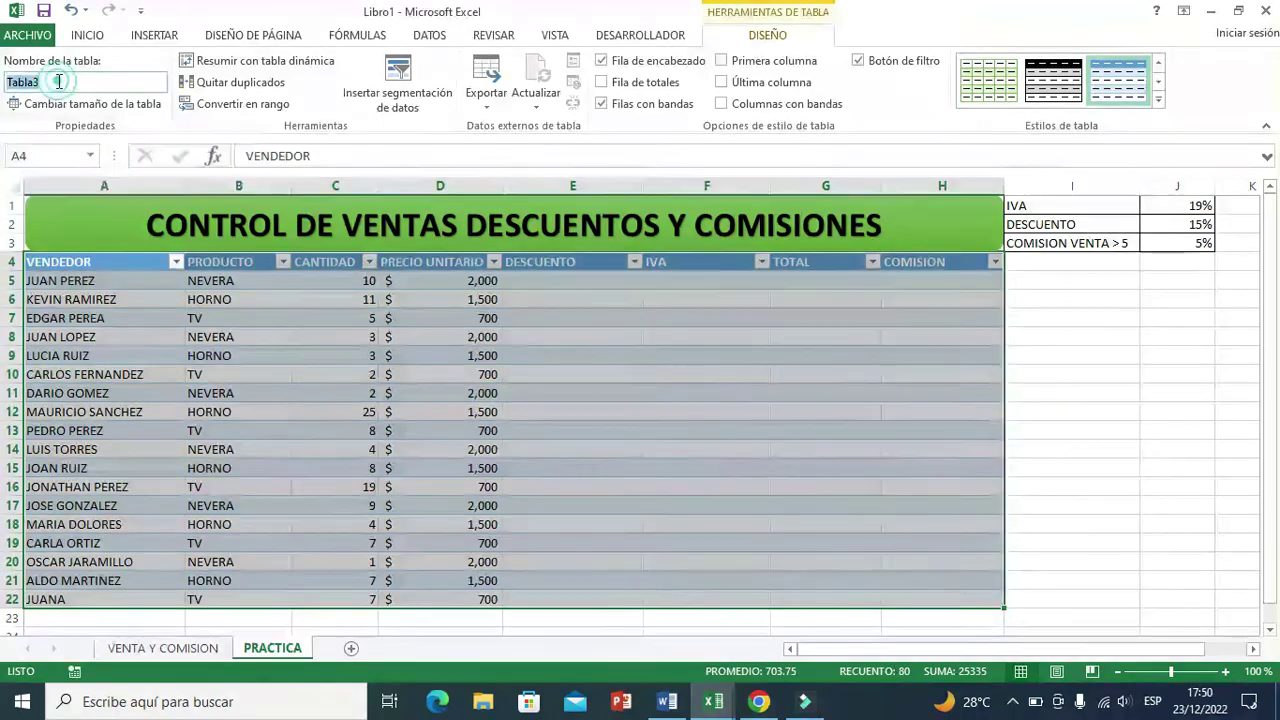
key(BackSpace)
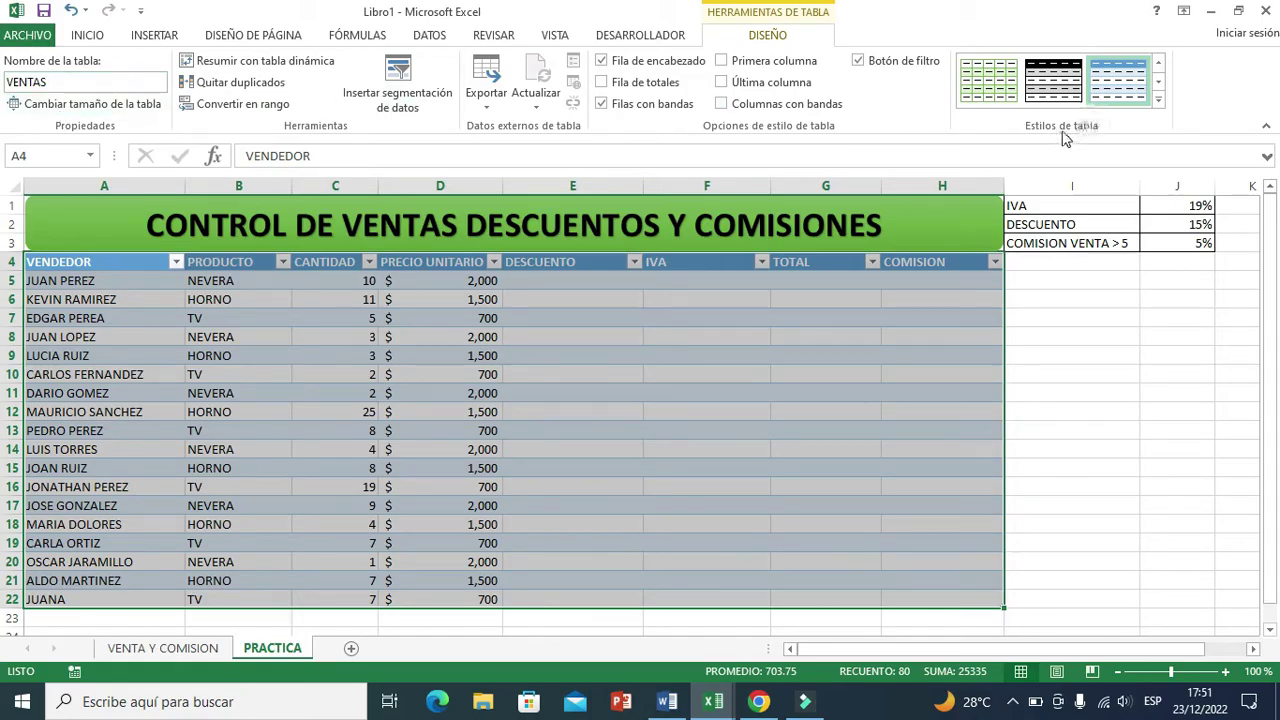
click(1158, 100)
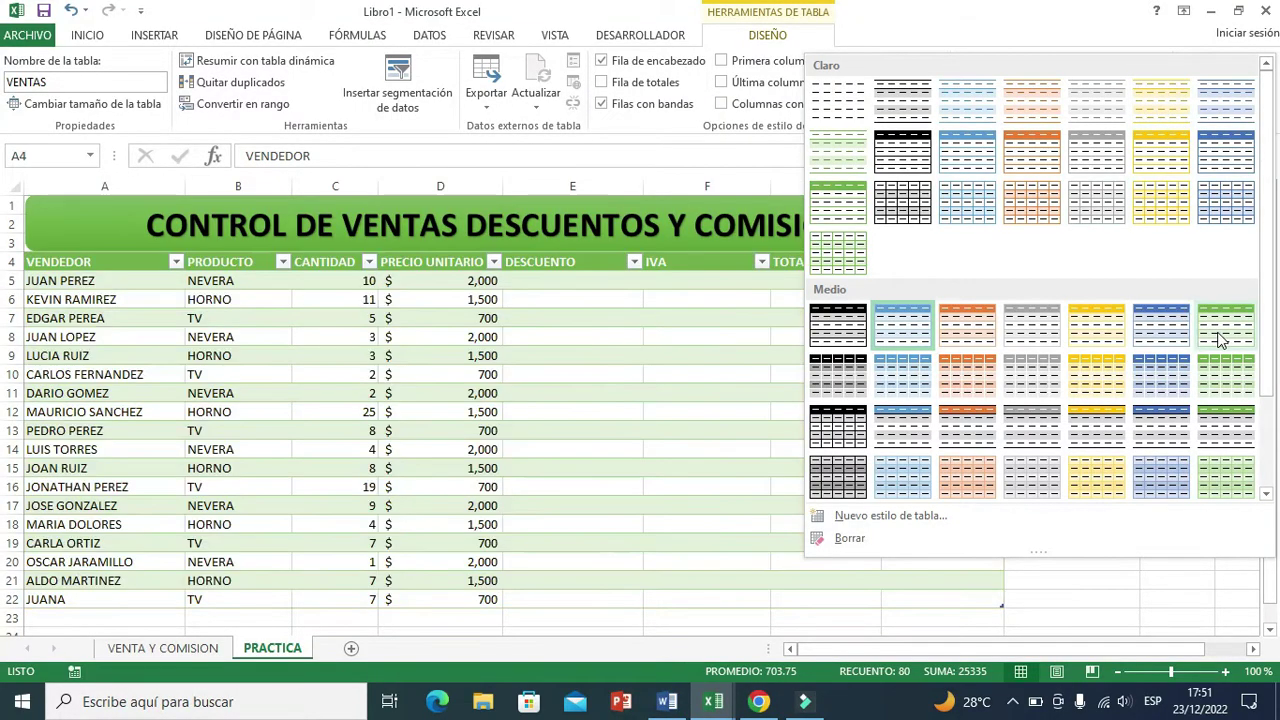
click(1220, 340)
click(707, 487)
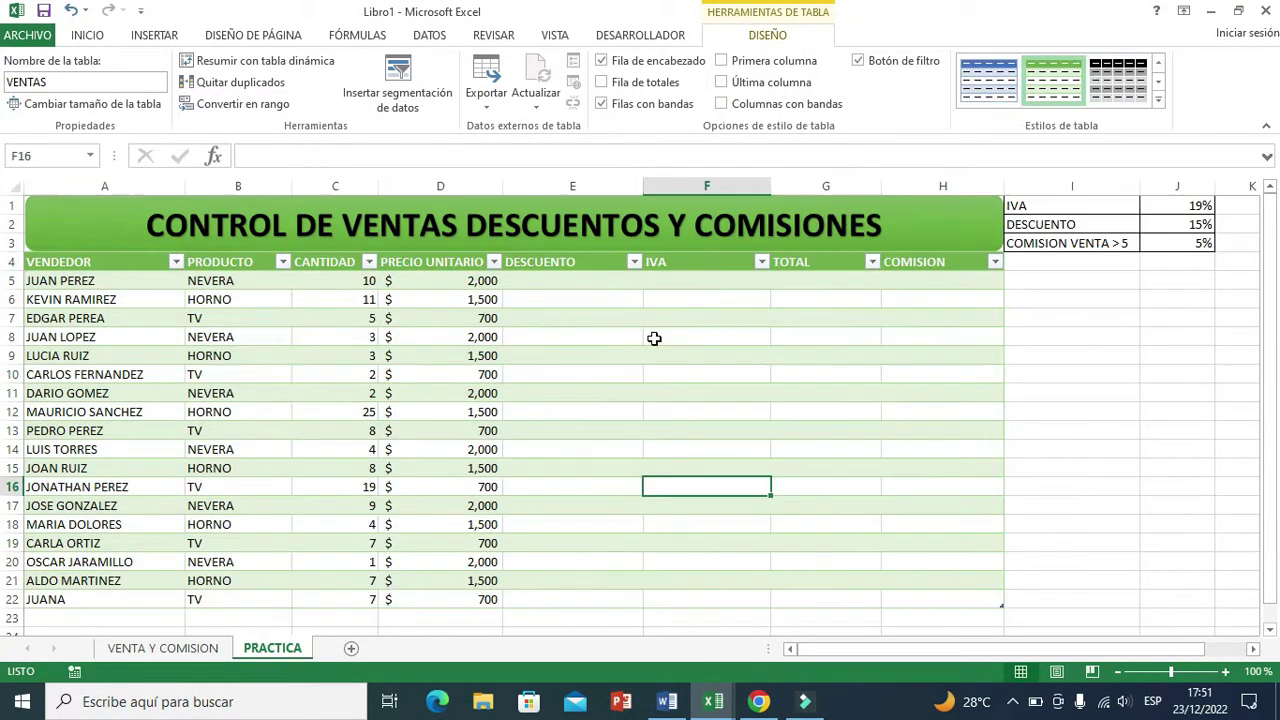
click(545, 282)
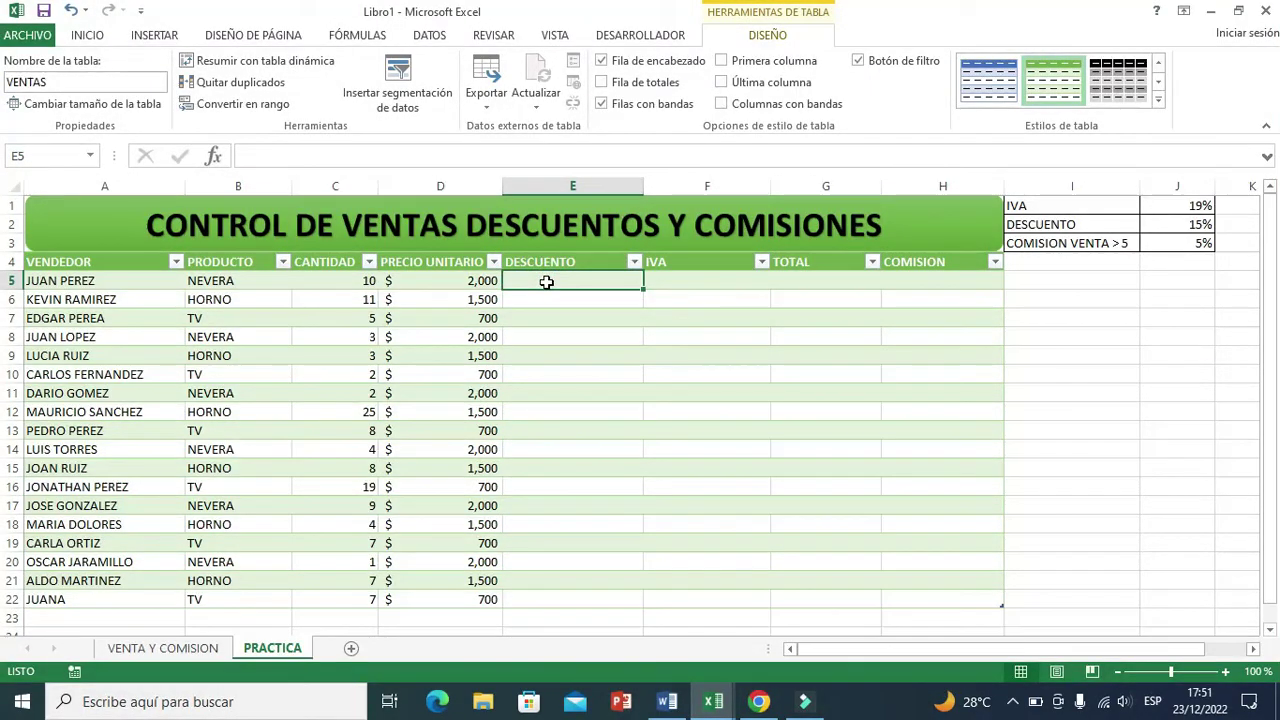
- Enter =[@[PRECIO UNITARIO]]*$J$2 in E5 so the DESCUENTO column applies the 15% rate
text(=)
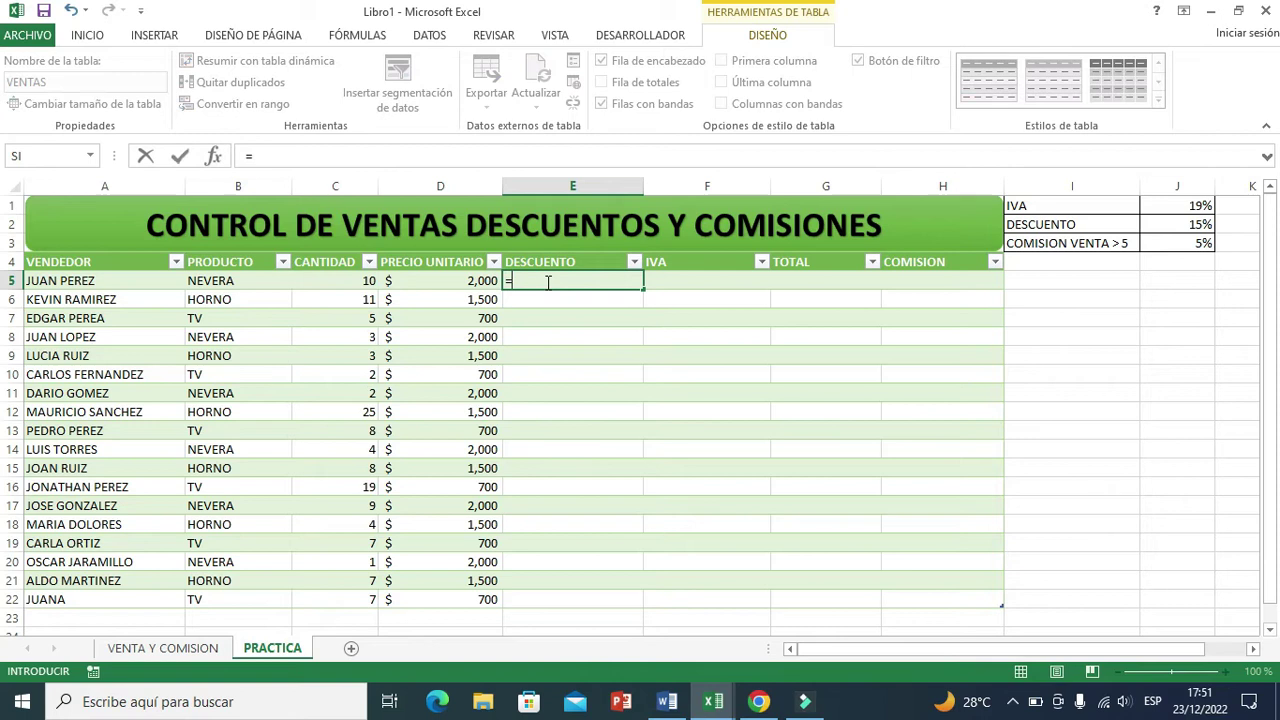
click(444, 284)
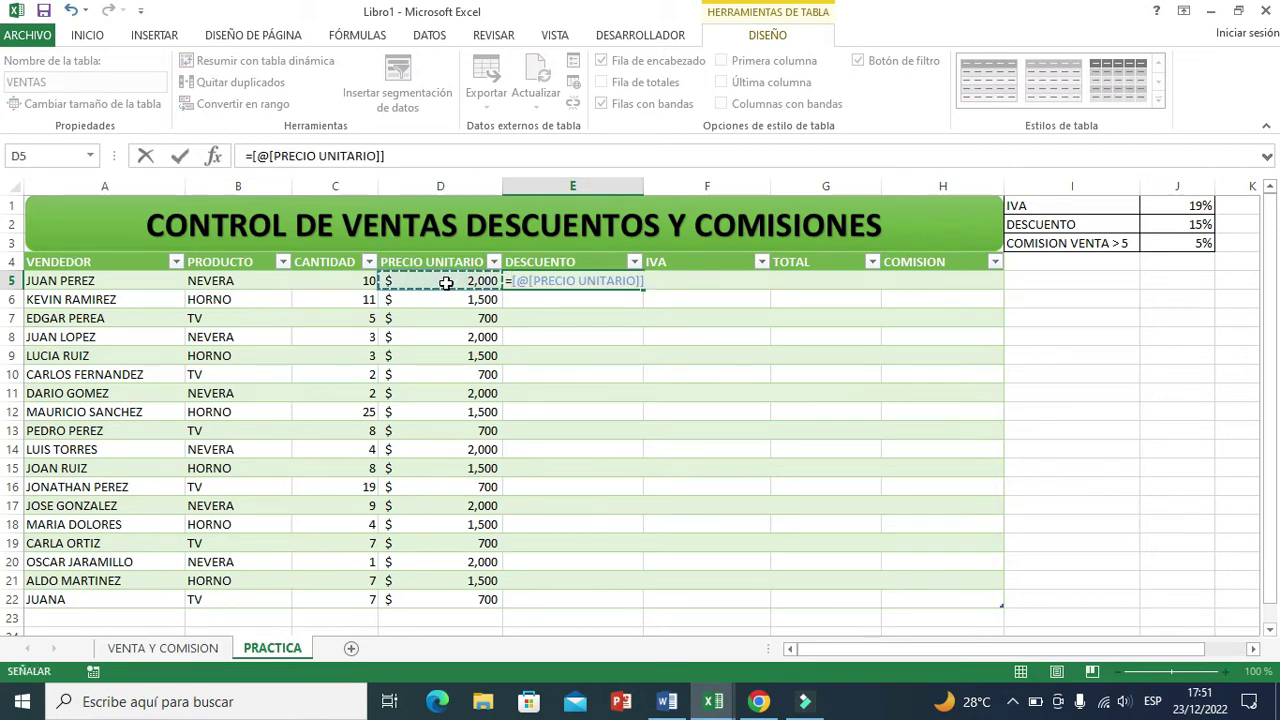
text(*)
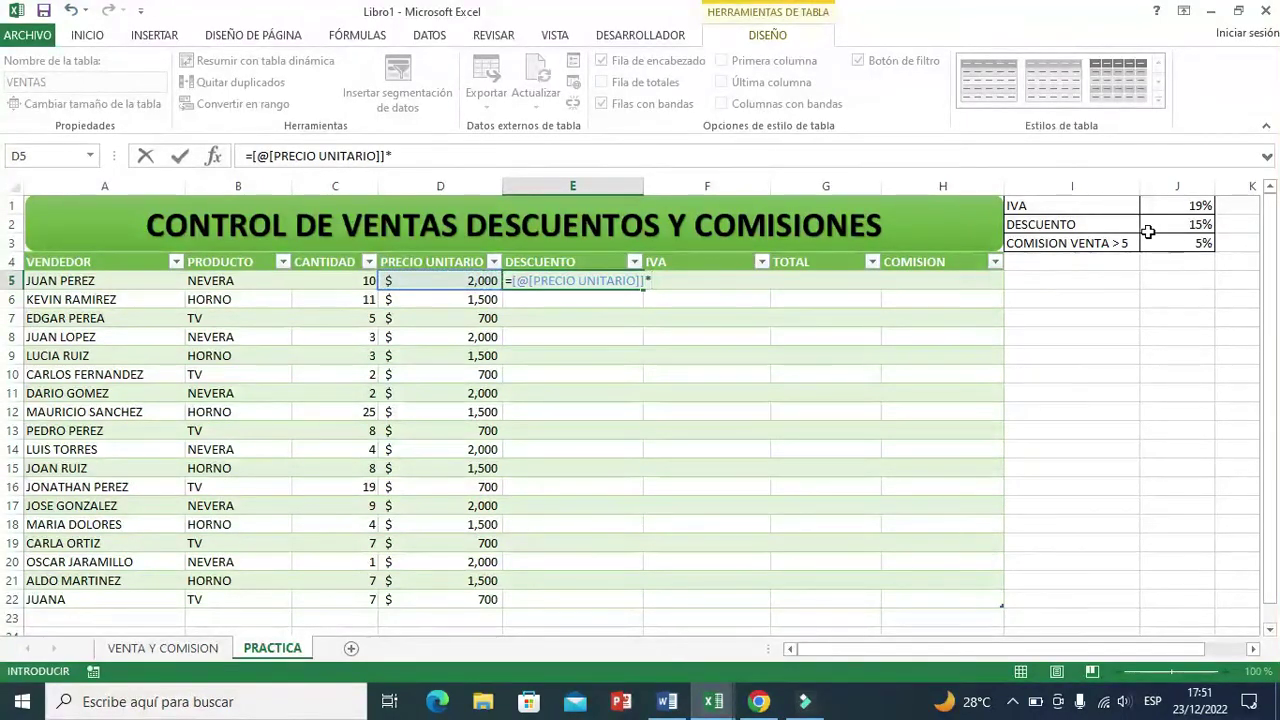
click(1175, 226)
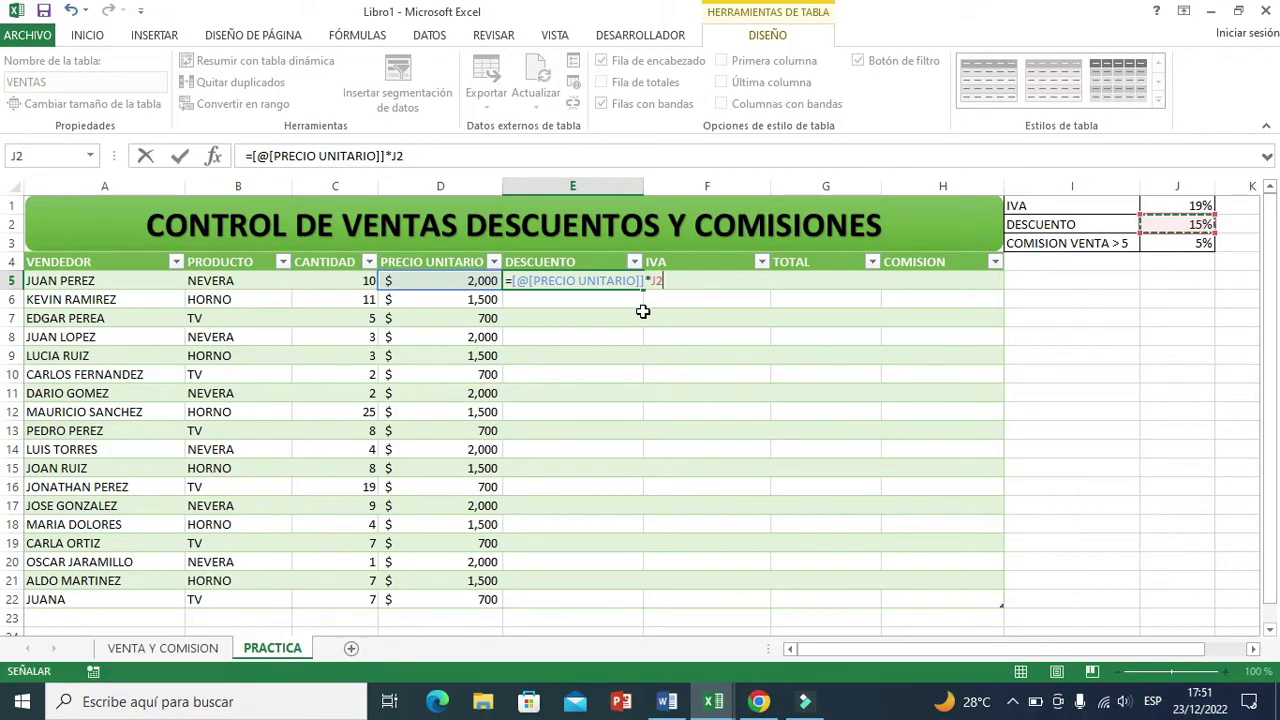
click(392, 157)
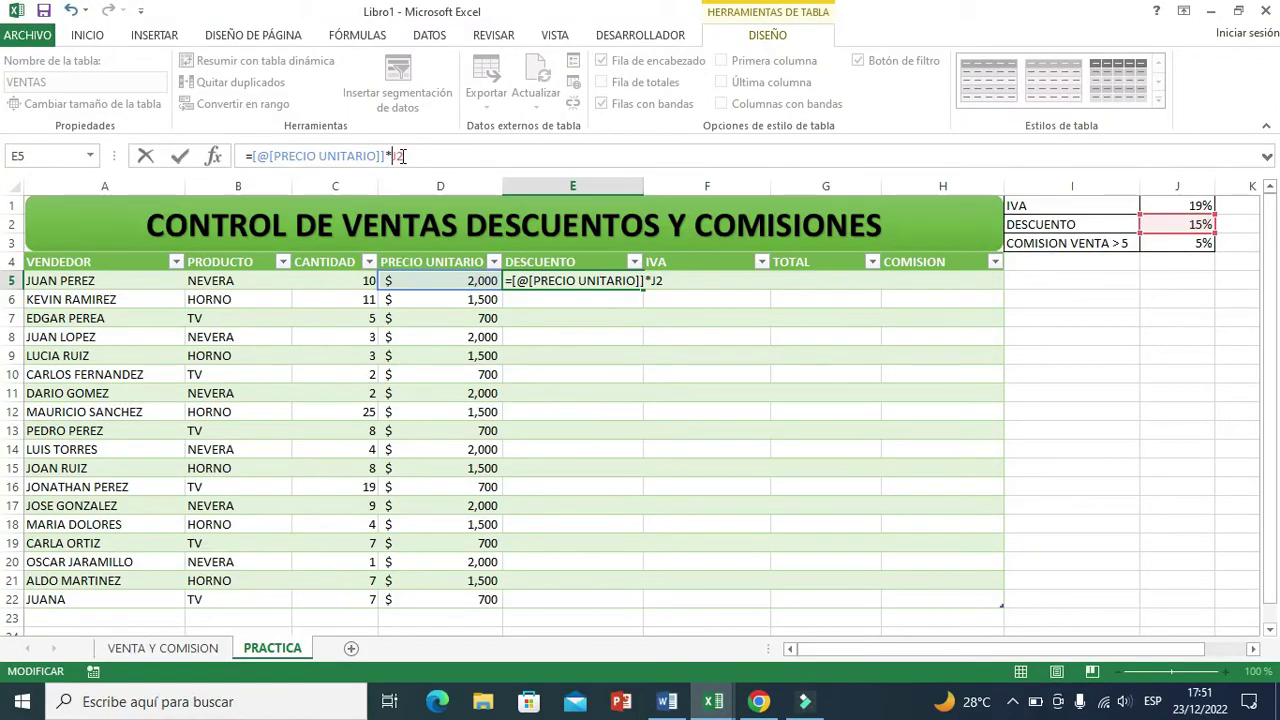
text($)
key(Right)
text($)
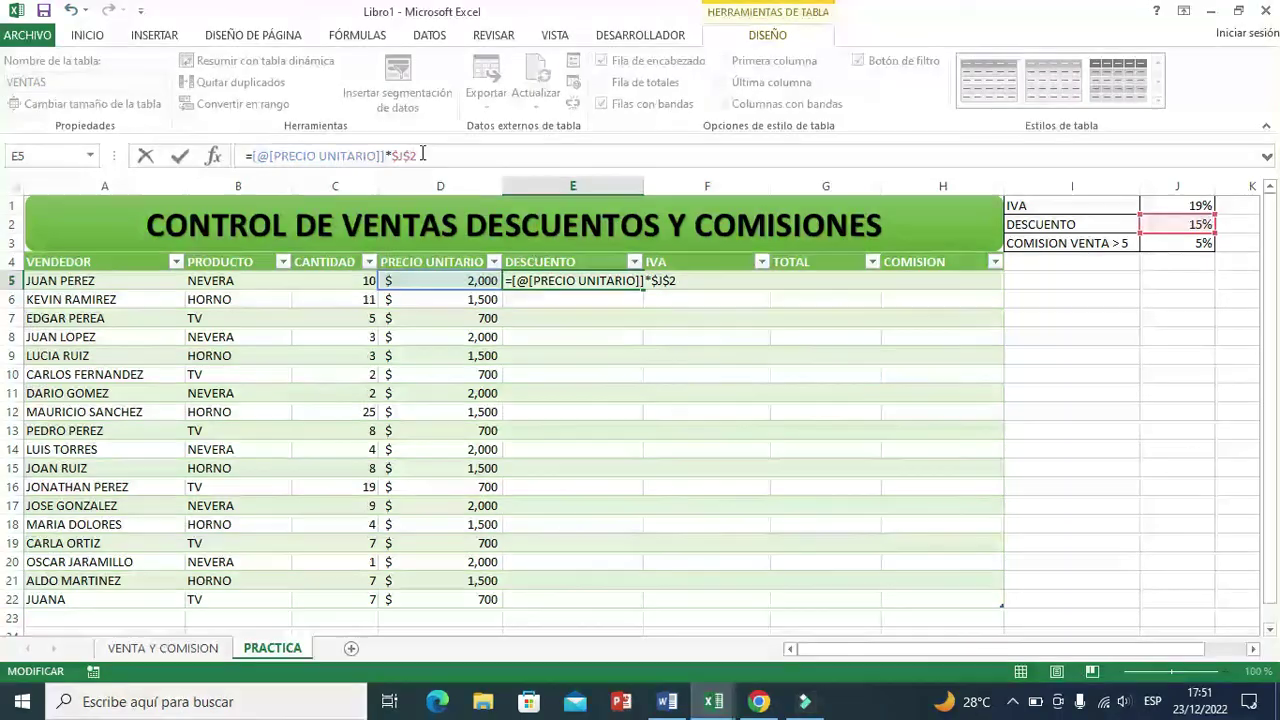
key(Return)
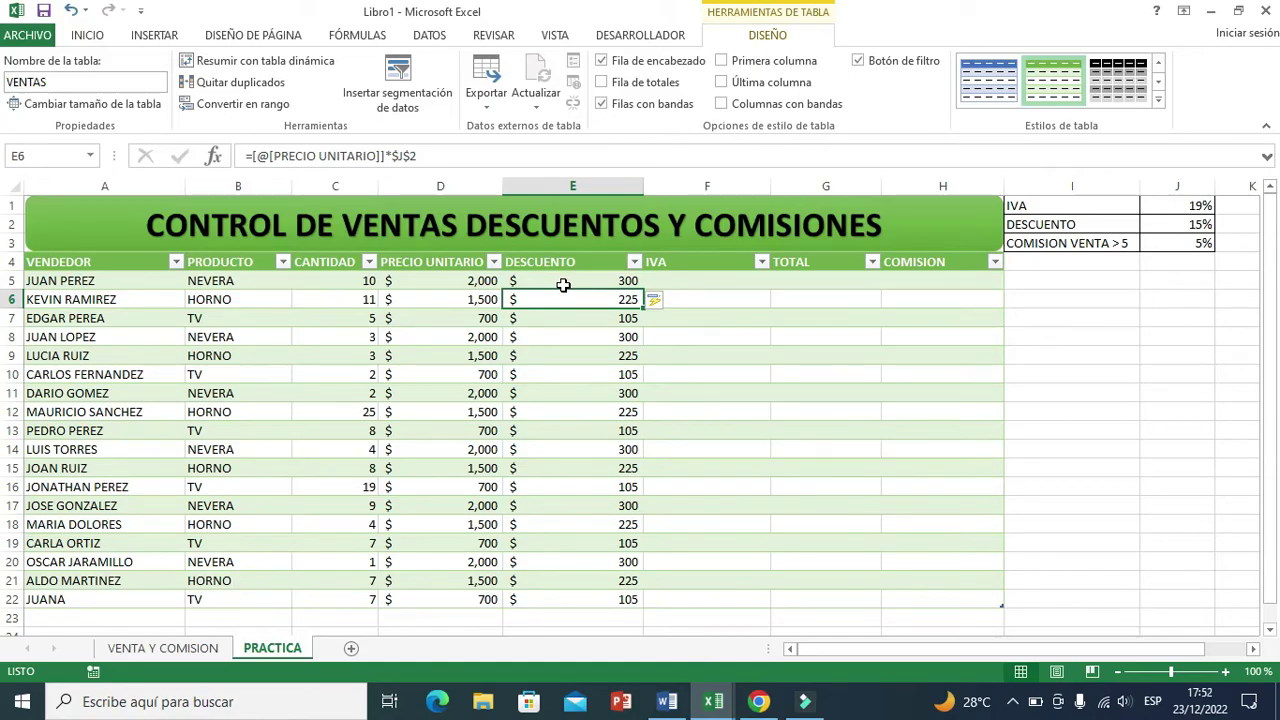
- Enter =[@[PRECIO UNITARIO]]*$J$1 in F5 so the IVA column applies the 19% rate
click(705, 284)
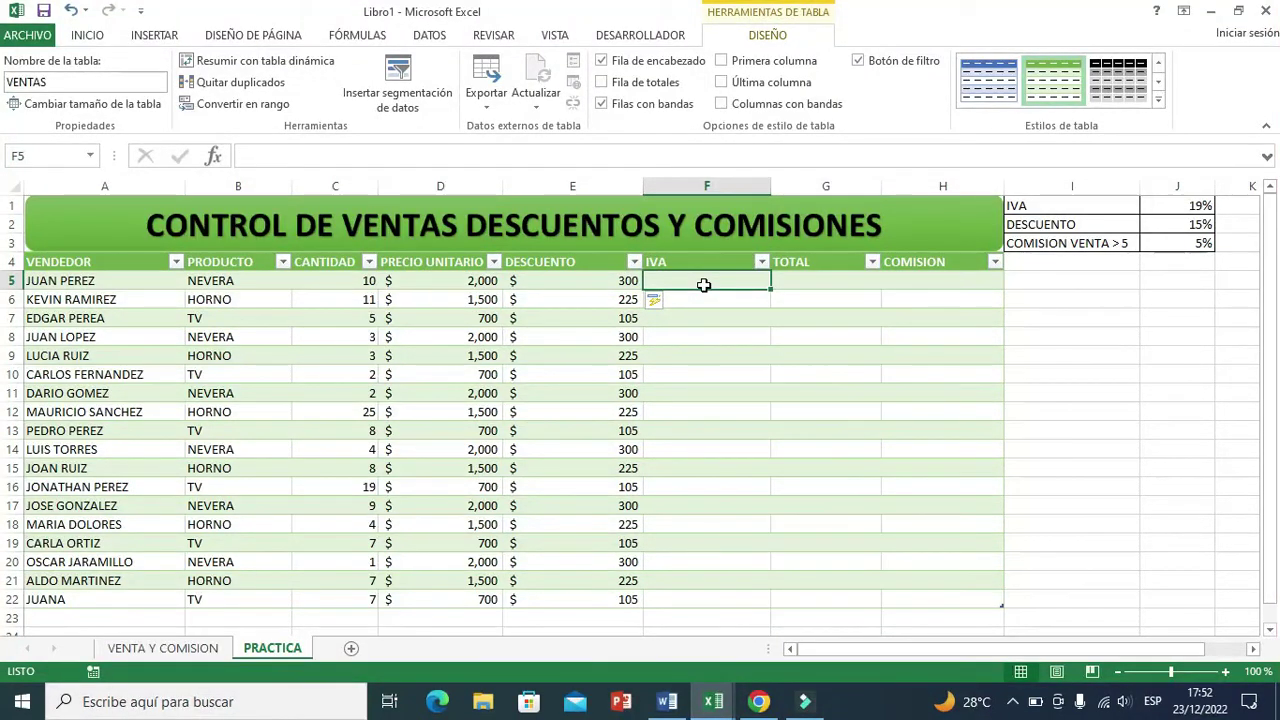
text(=)
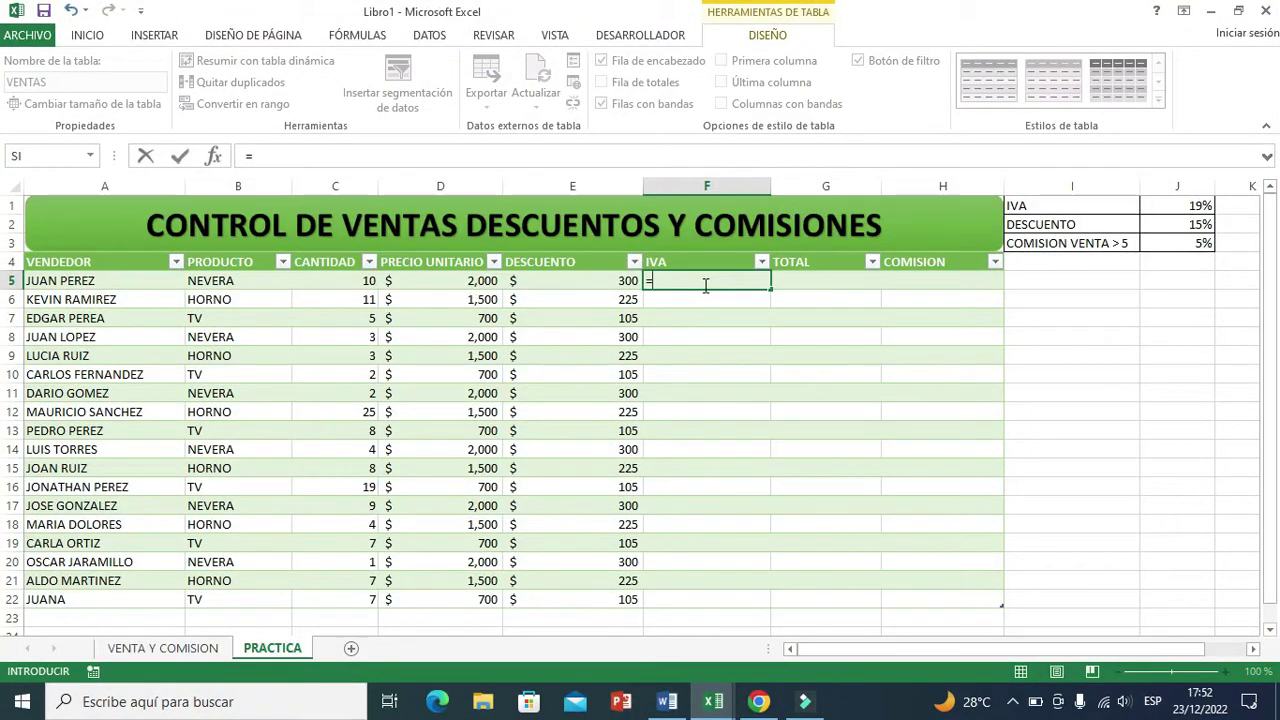
click(480, 284)
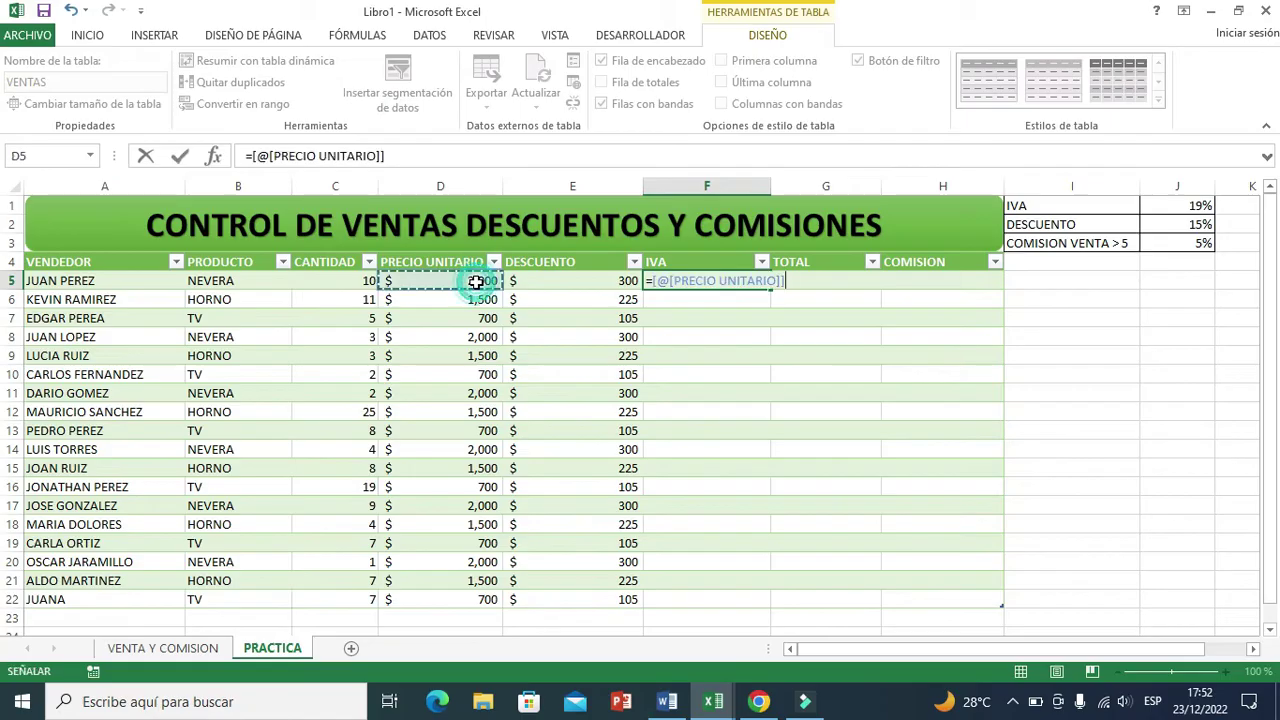
text(*)
click(1182, 207)
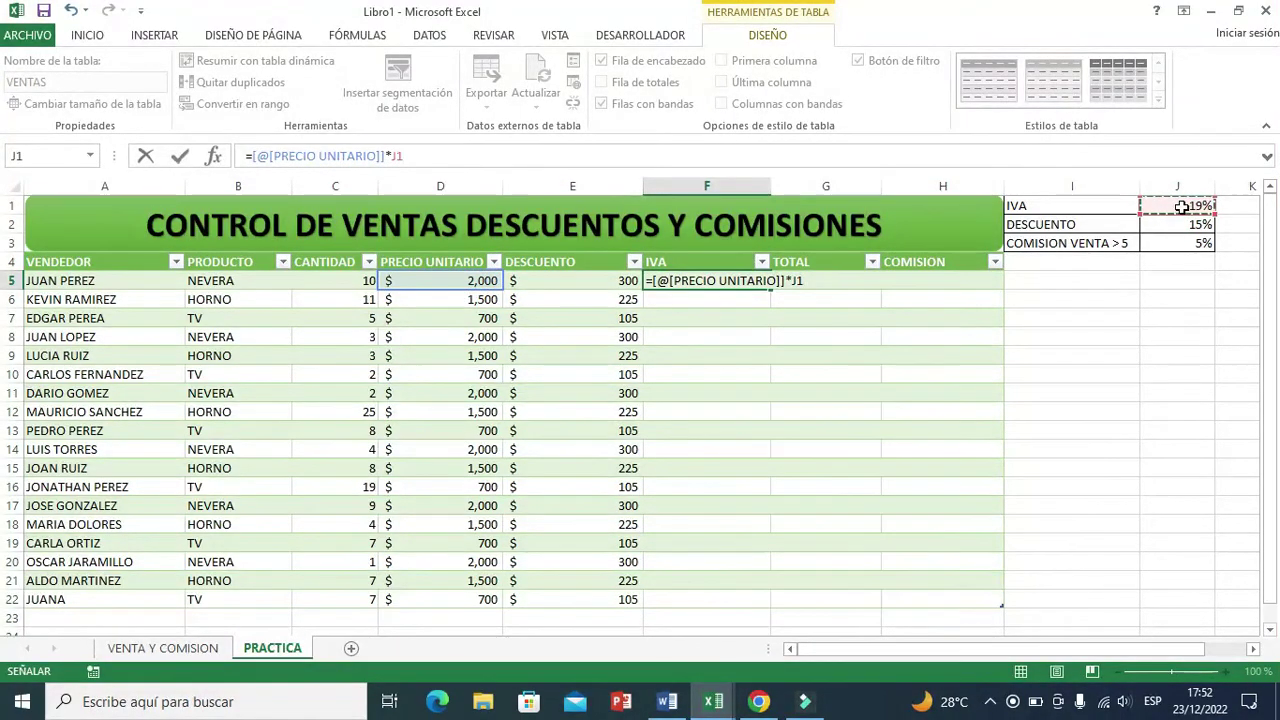
click(395, 160)
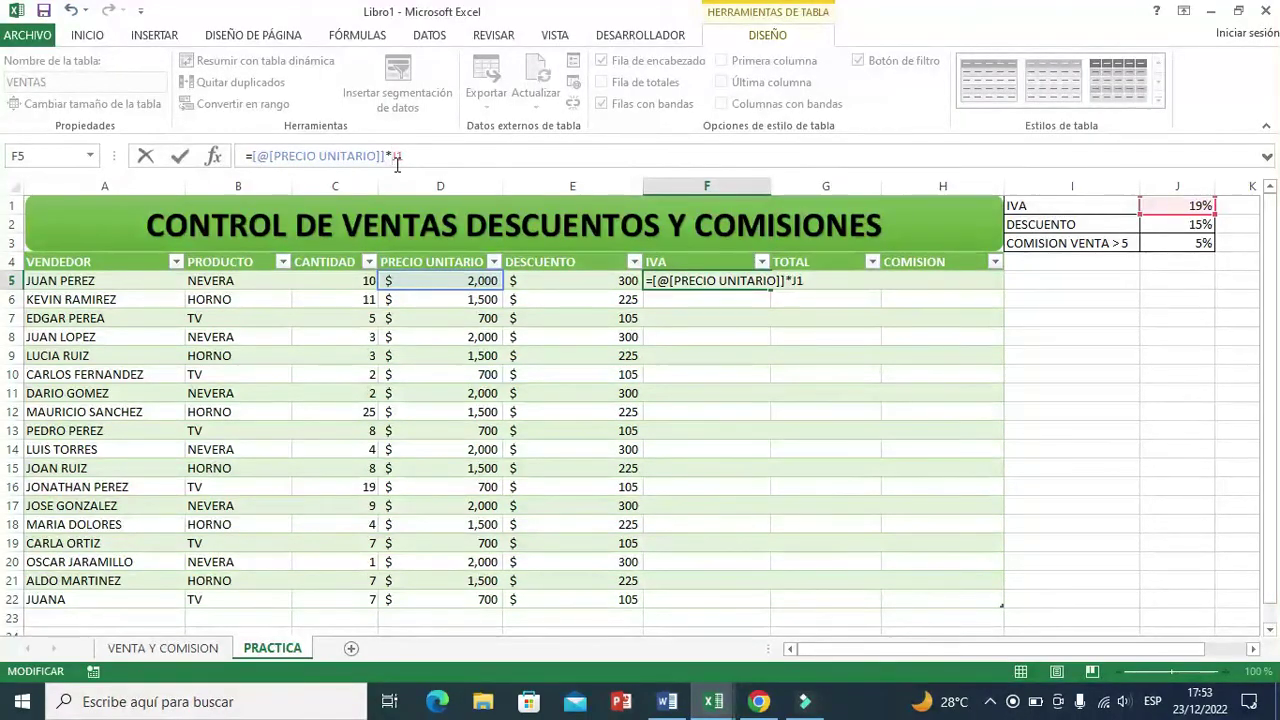
text($J)
text($)
key(Return)
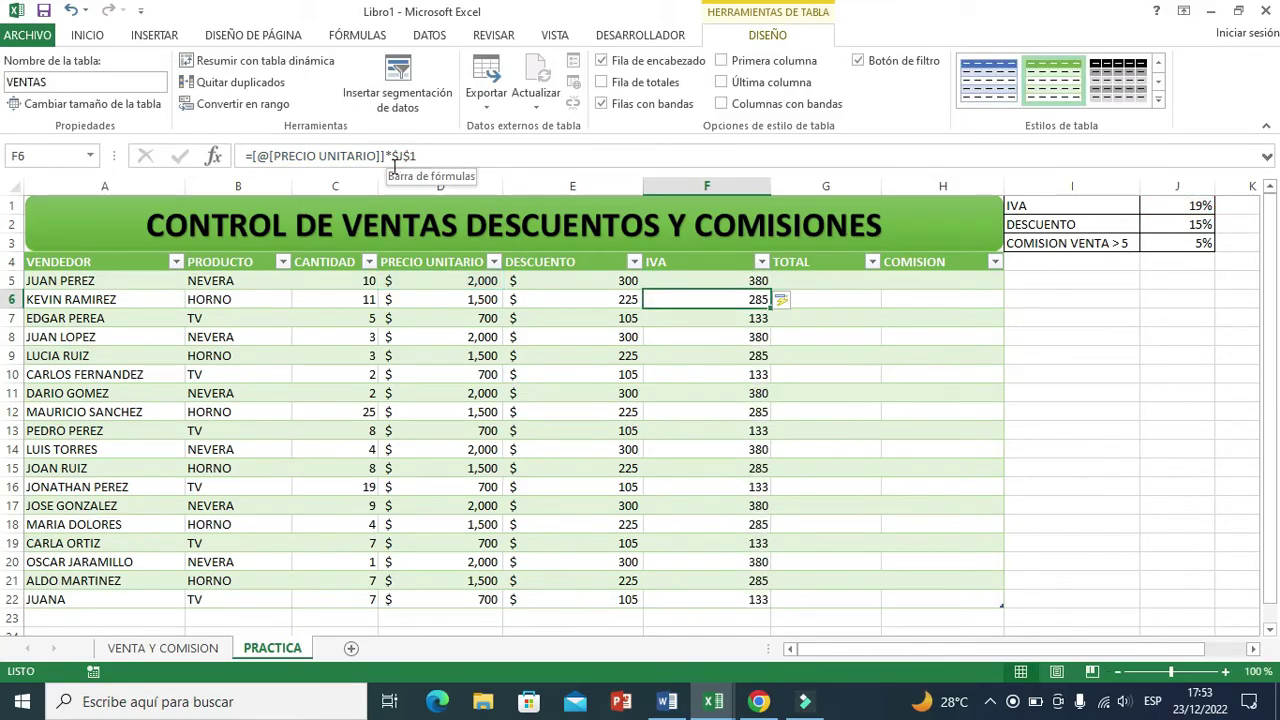
click(823, 281)
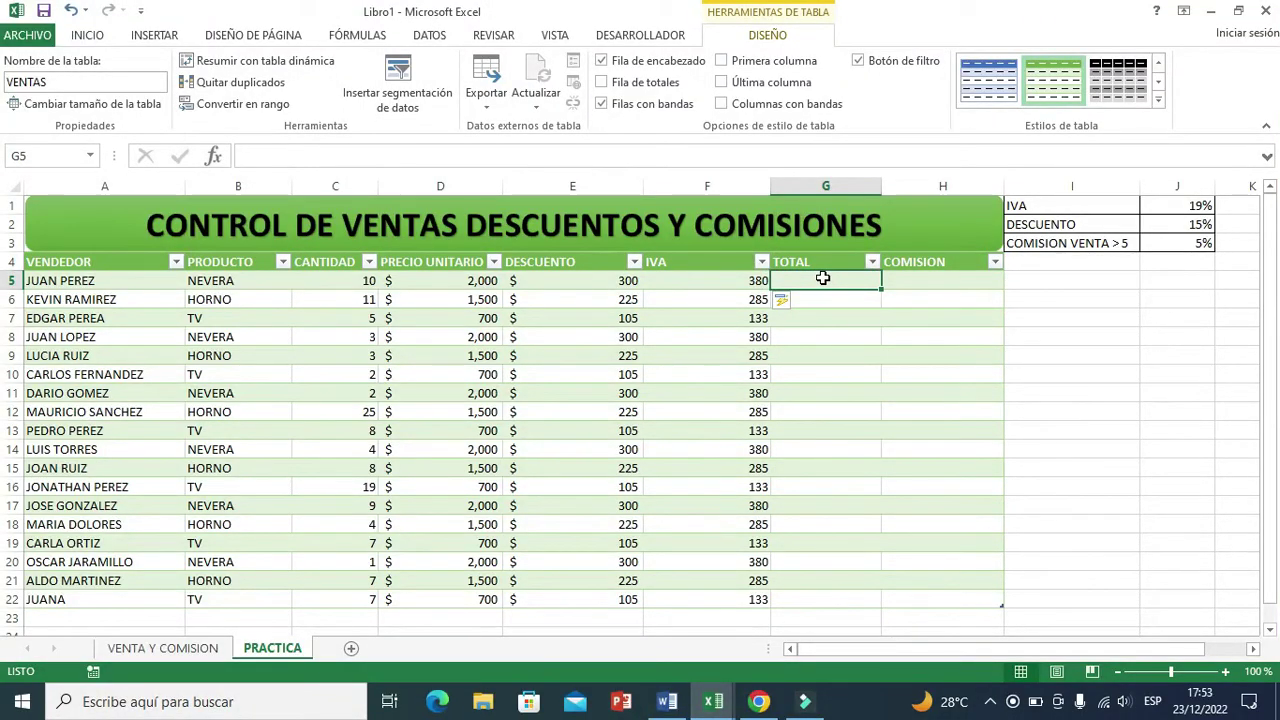
text(=()
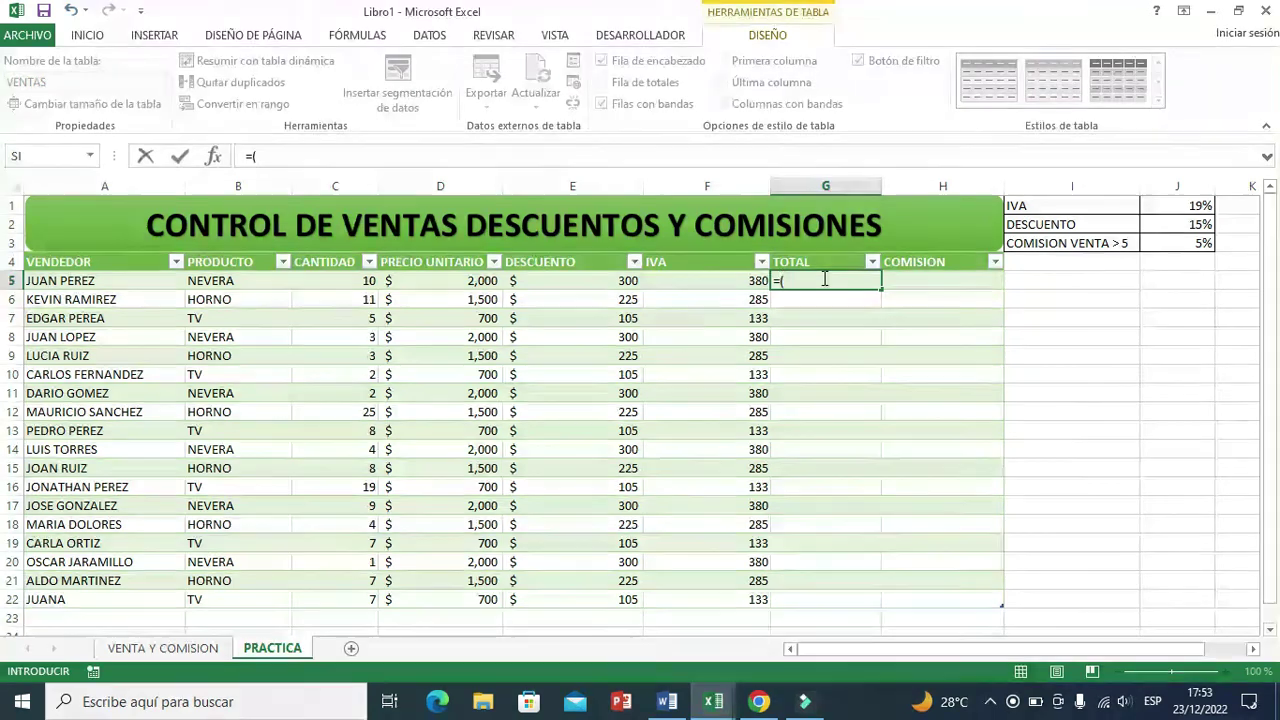
click(427, 287)
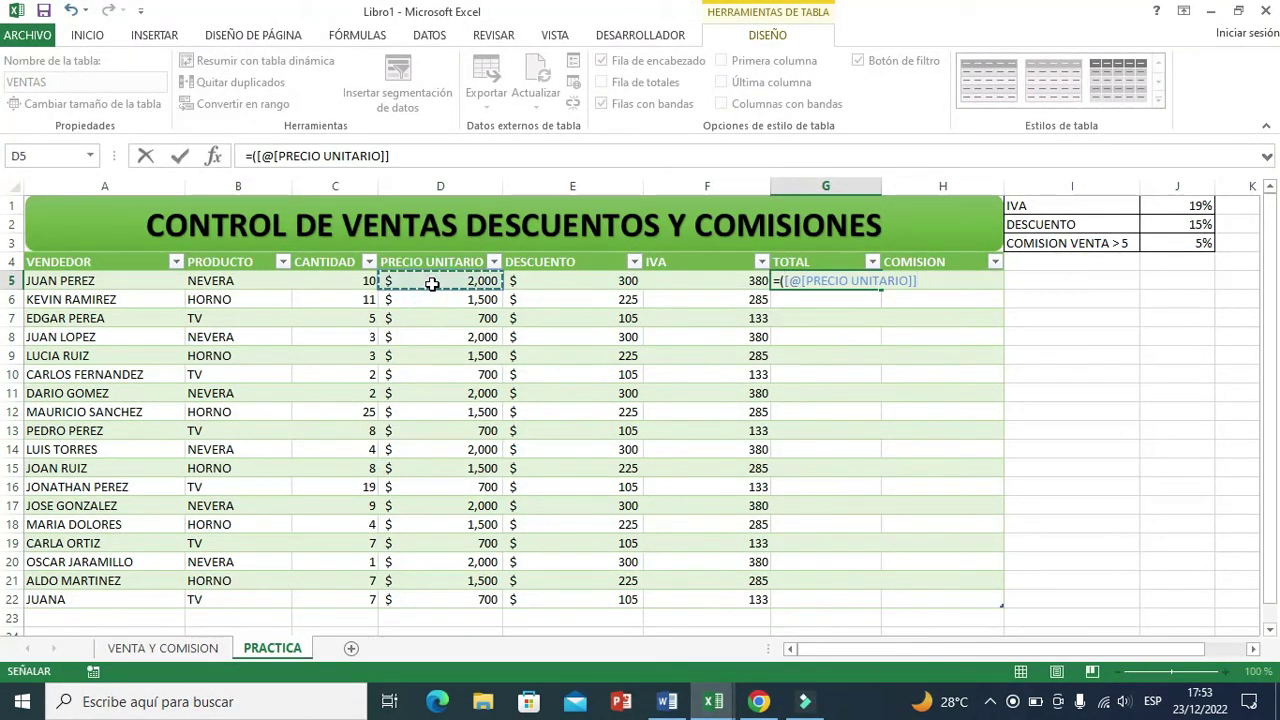
text(-)
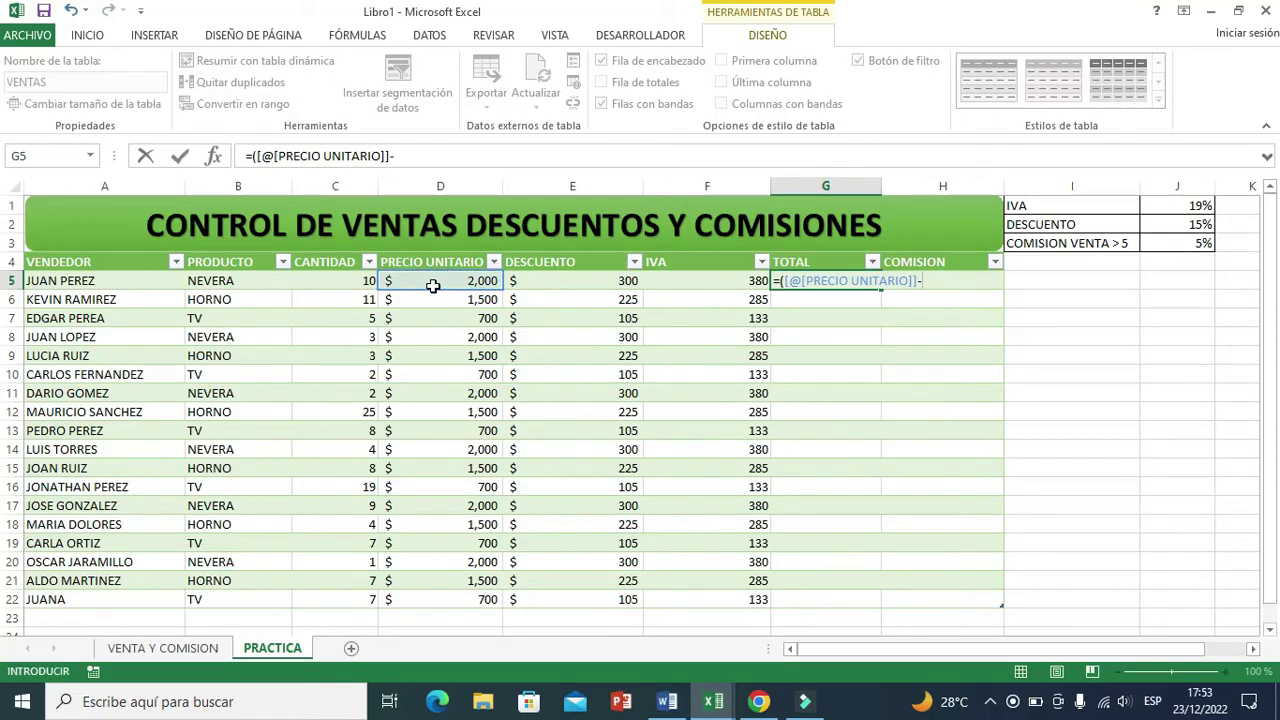
click(537, 279)
text(+)
click(688, 285)
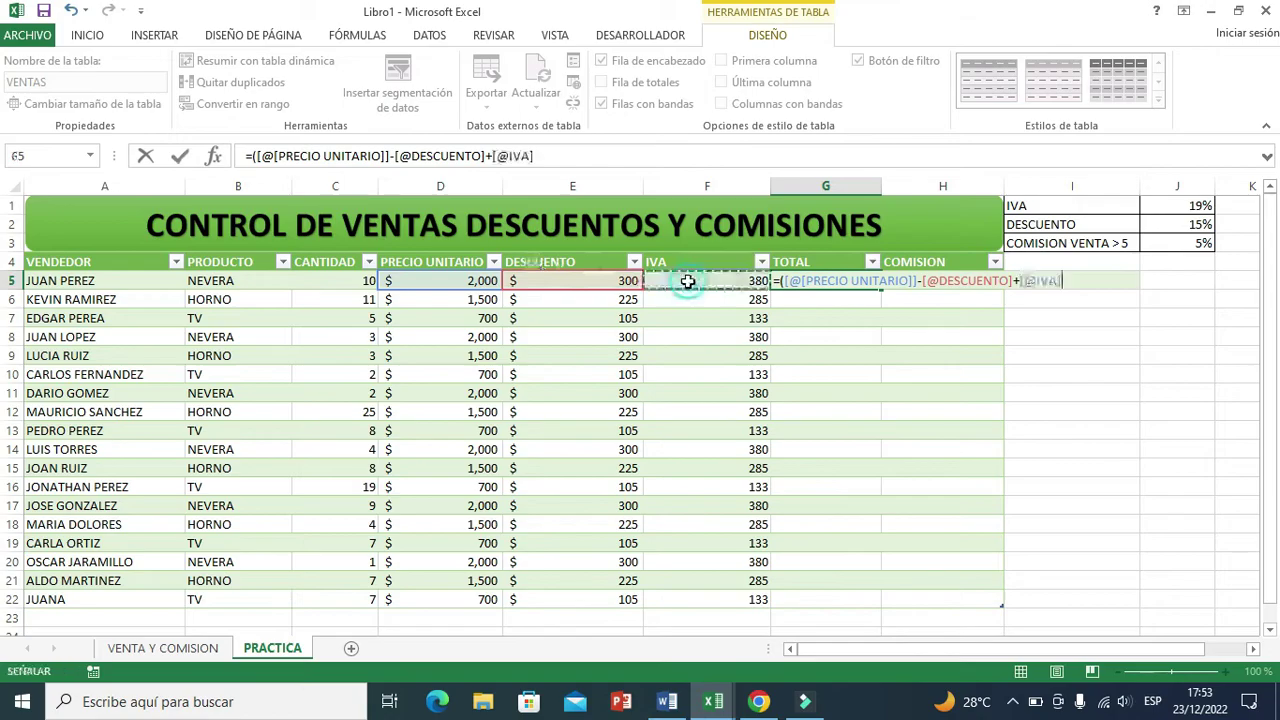
text()*)
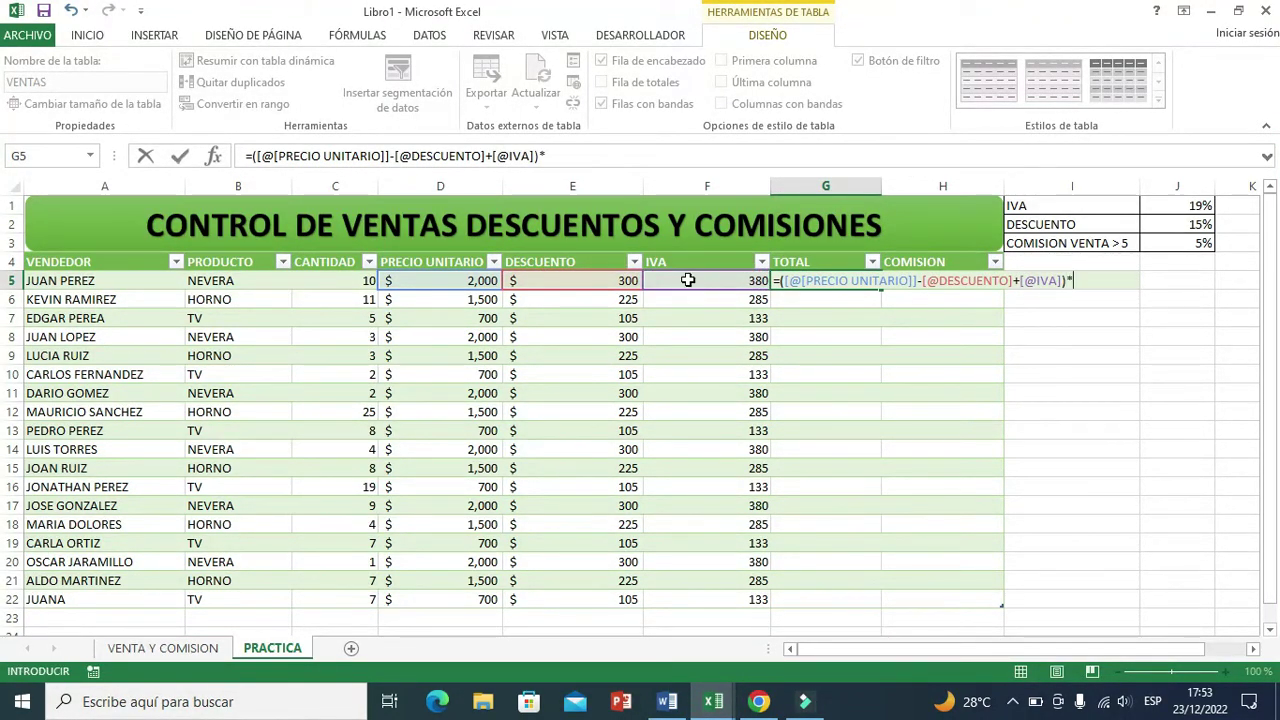
click(349, 280)
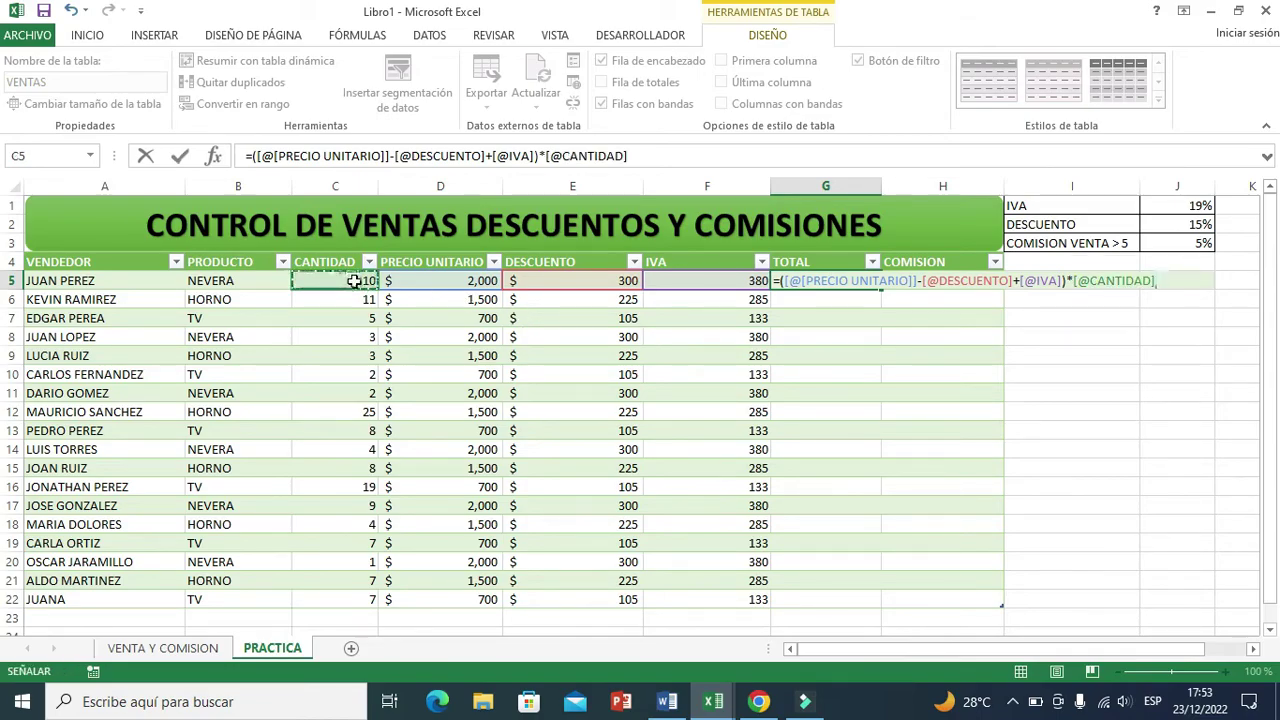
key(Return)
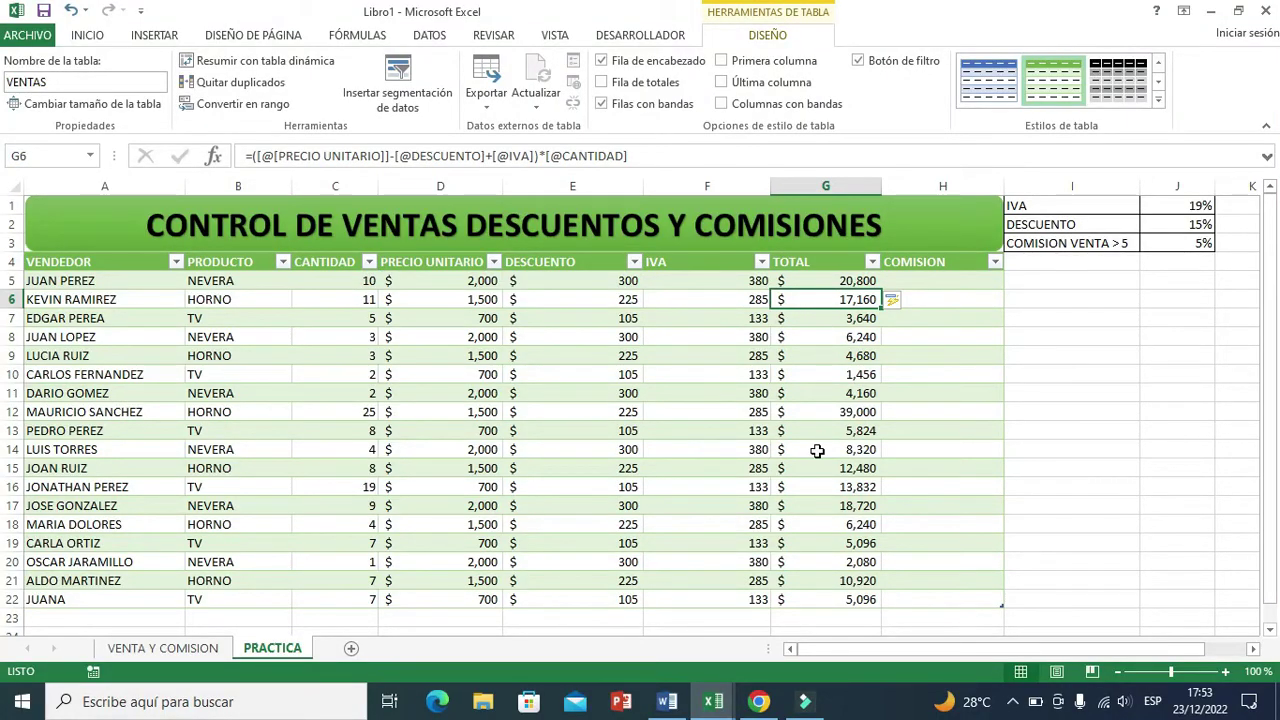
click(928, 278)
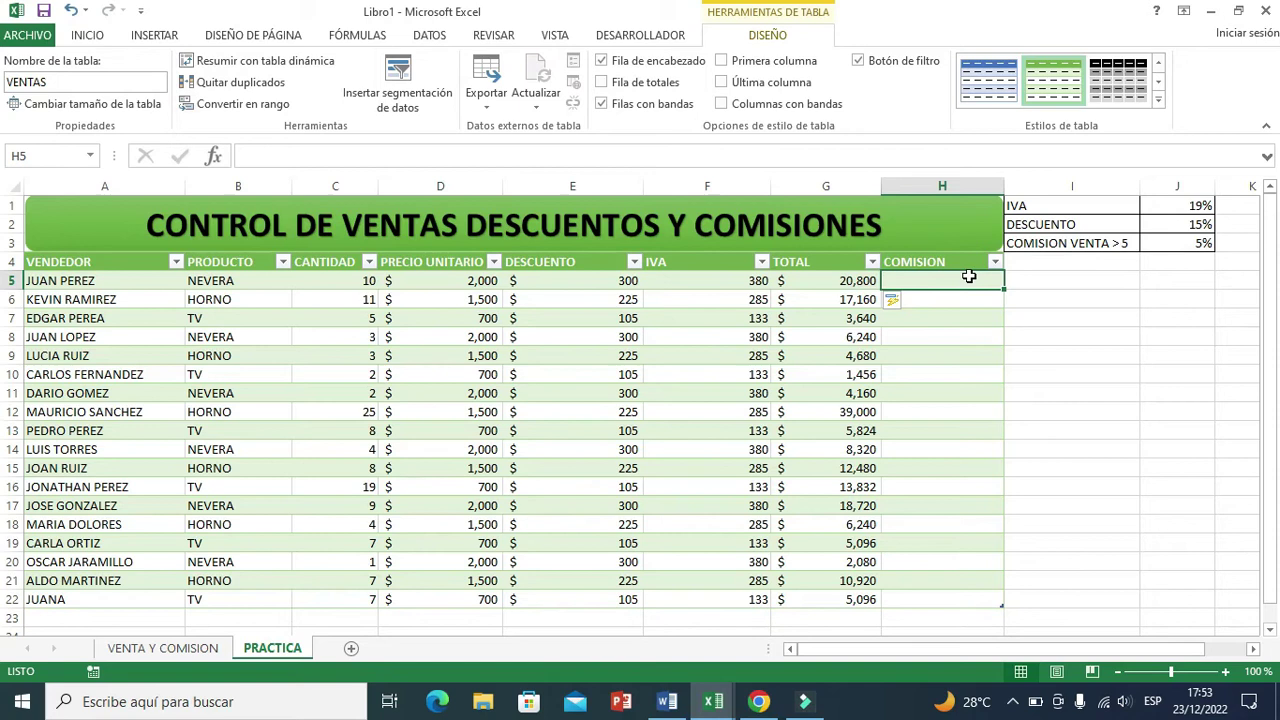
- Insert the SI function into H5 from the Lógicas list and move its arguments dialog aside
click(357, 36)
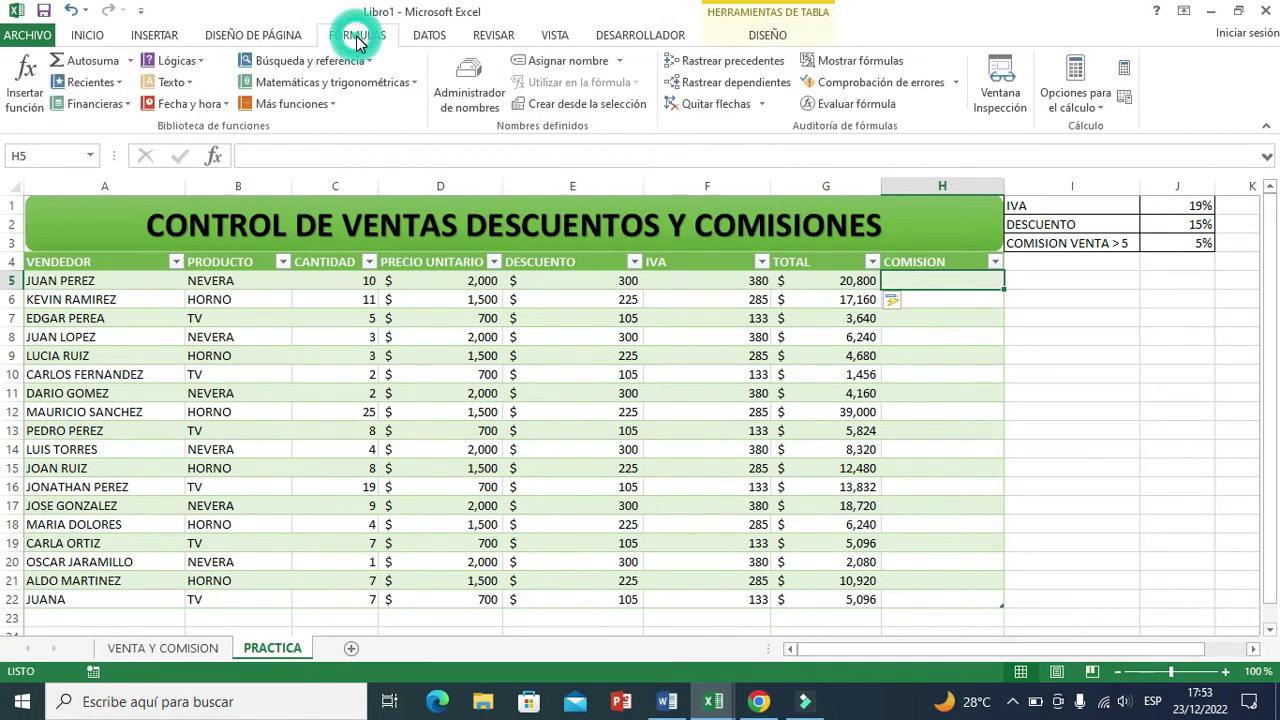
click(197, 64)
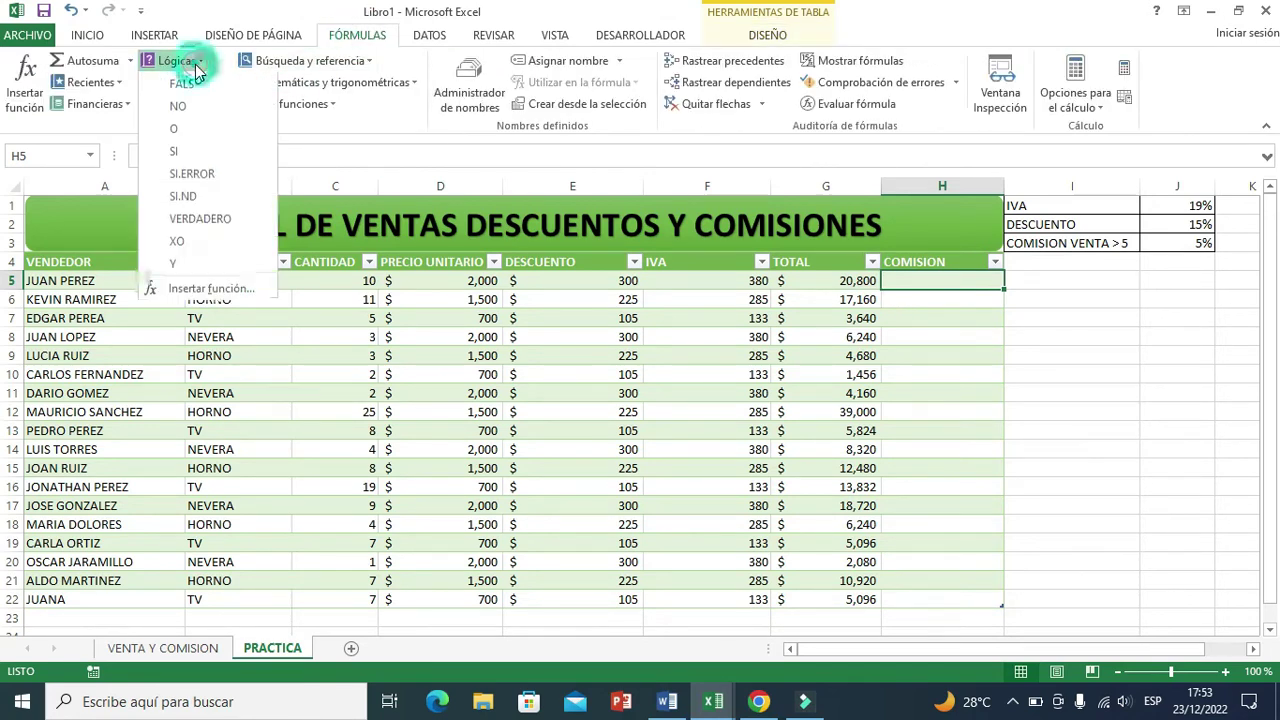
click(178, 158)
mouse_move(557, 225)
mouse_down()
mouse_move(420, 345)
mouse_move(508, 399)
mouse_move(514, 368)
mouse_up()
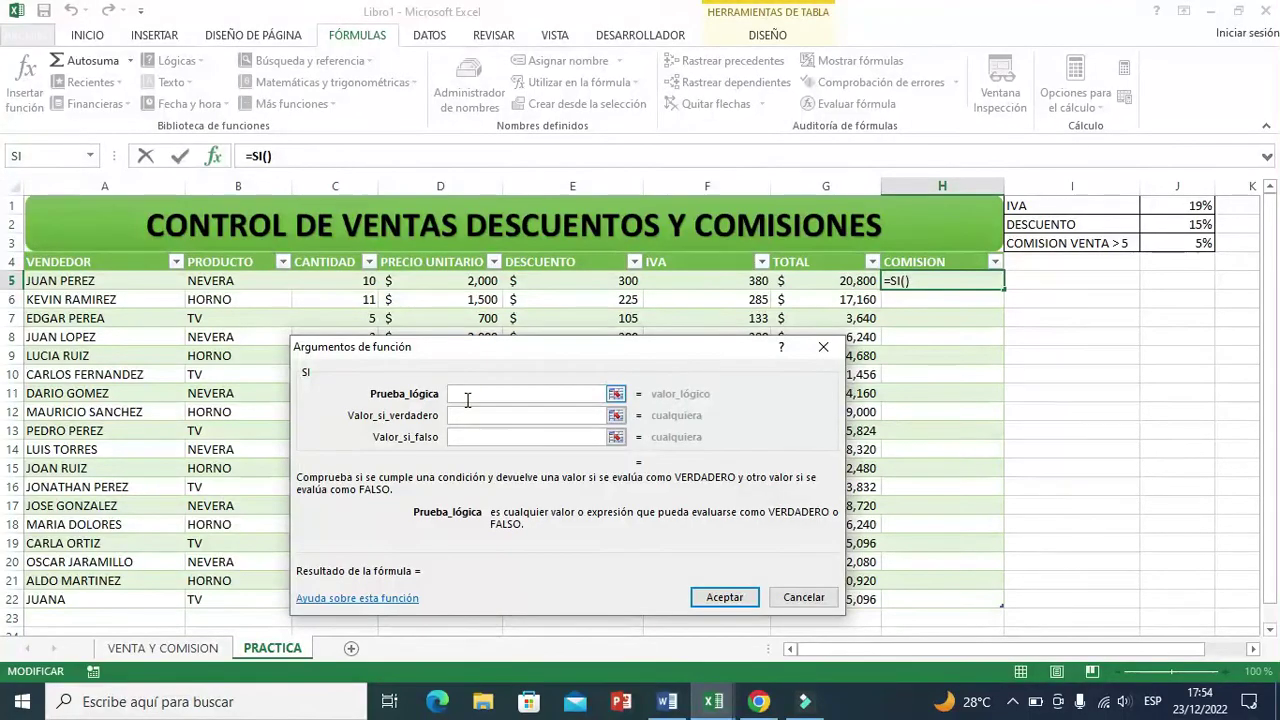
click(343, 282)
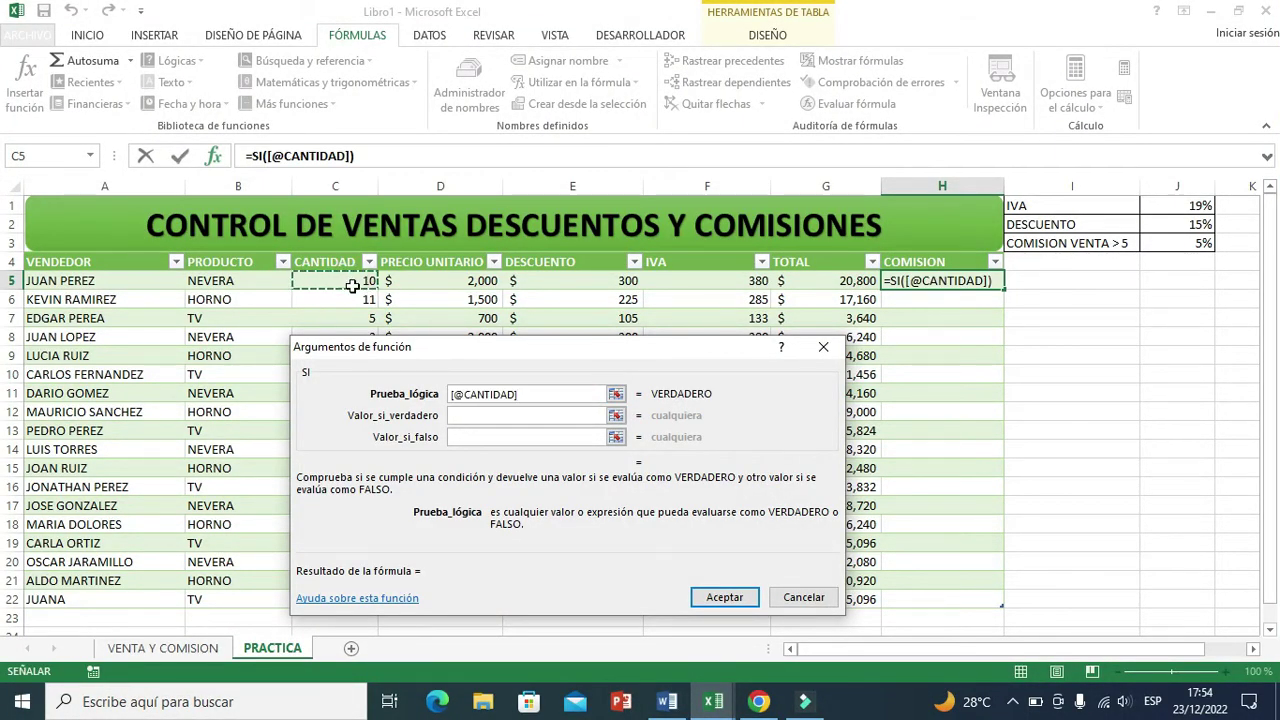
text(>5)
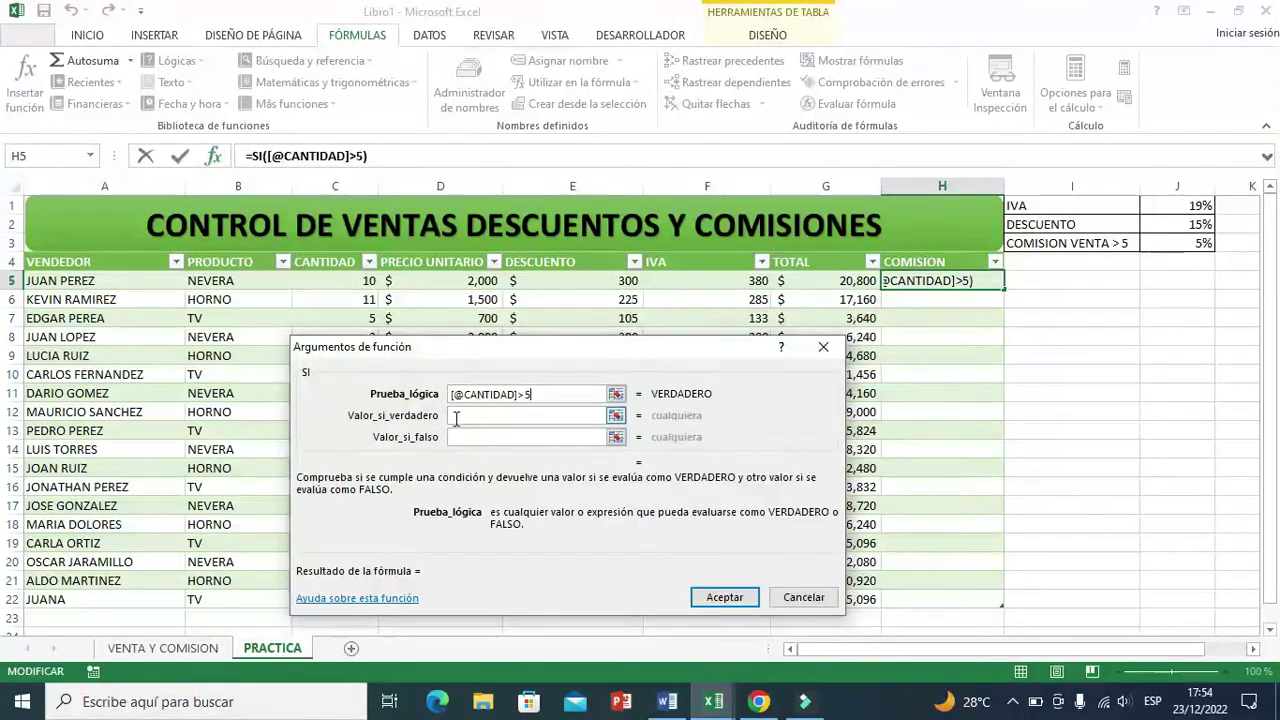
click(455, 418)
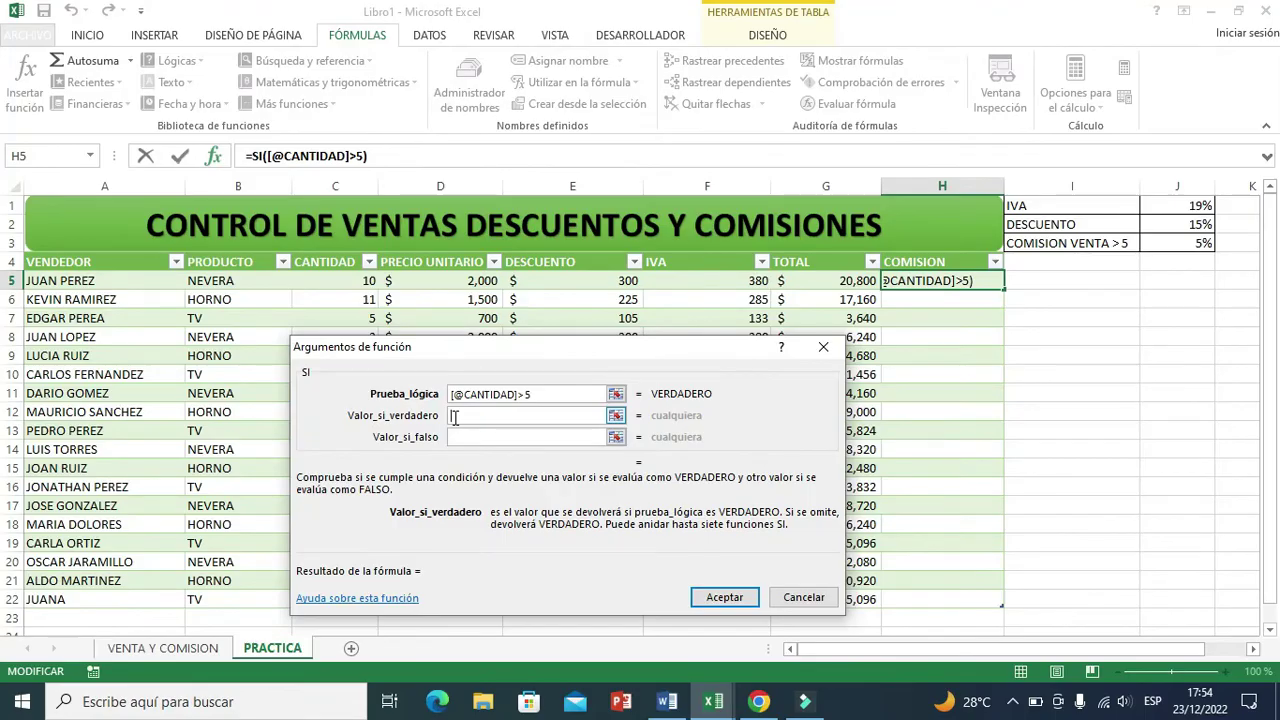
click(818, 283)
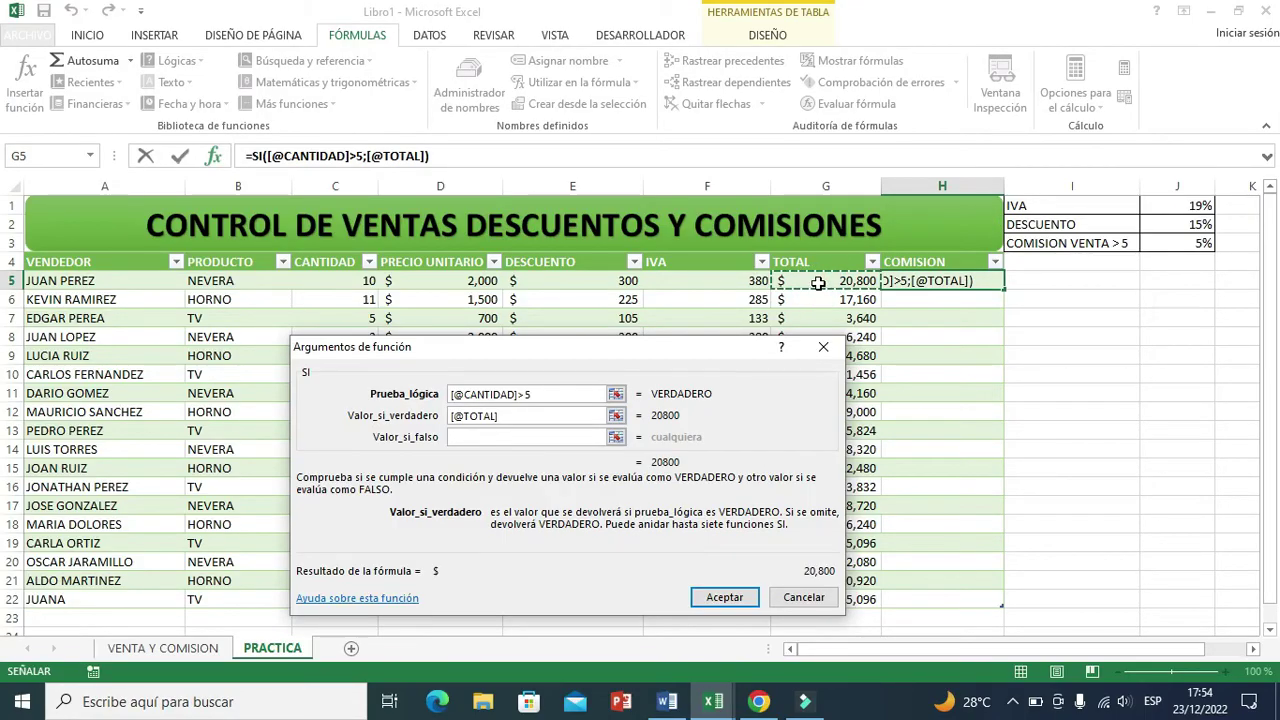
text(*)
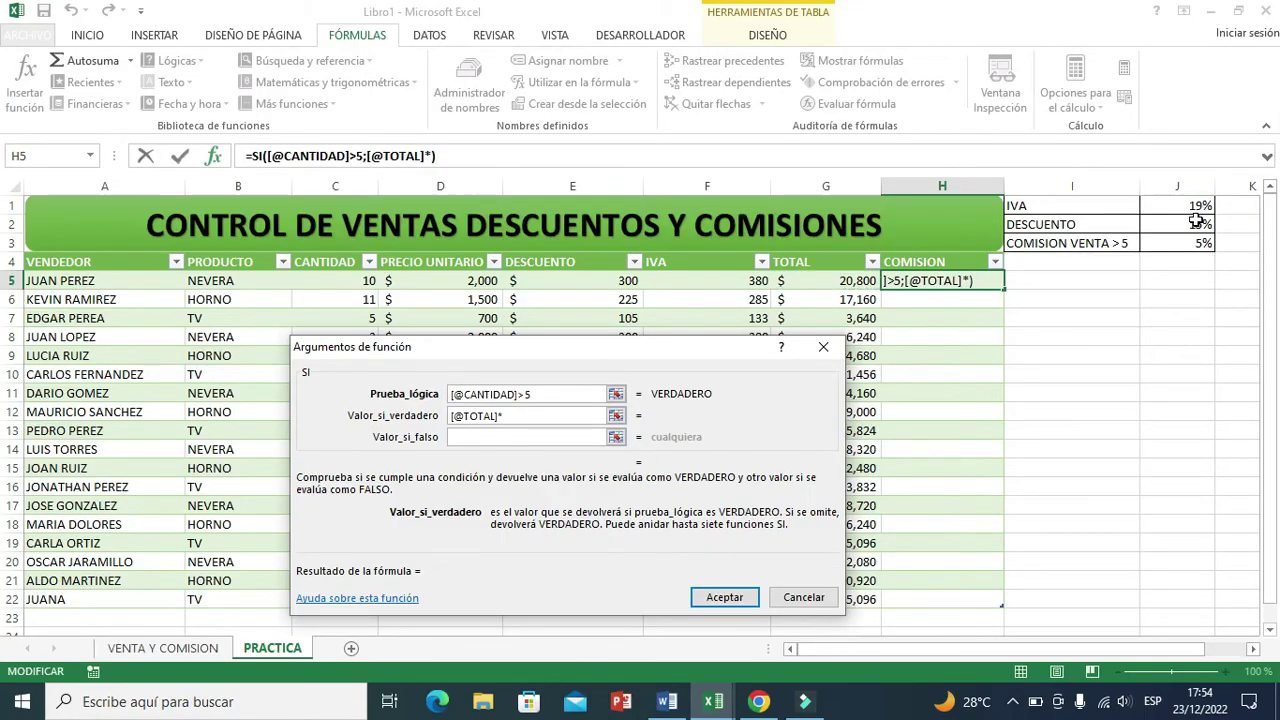
click(1197, 243)
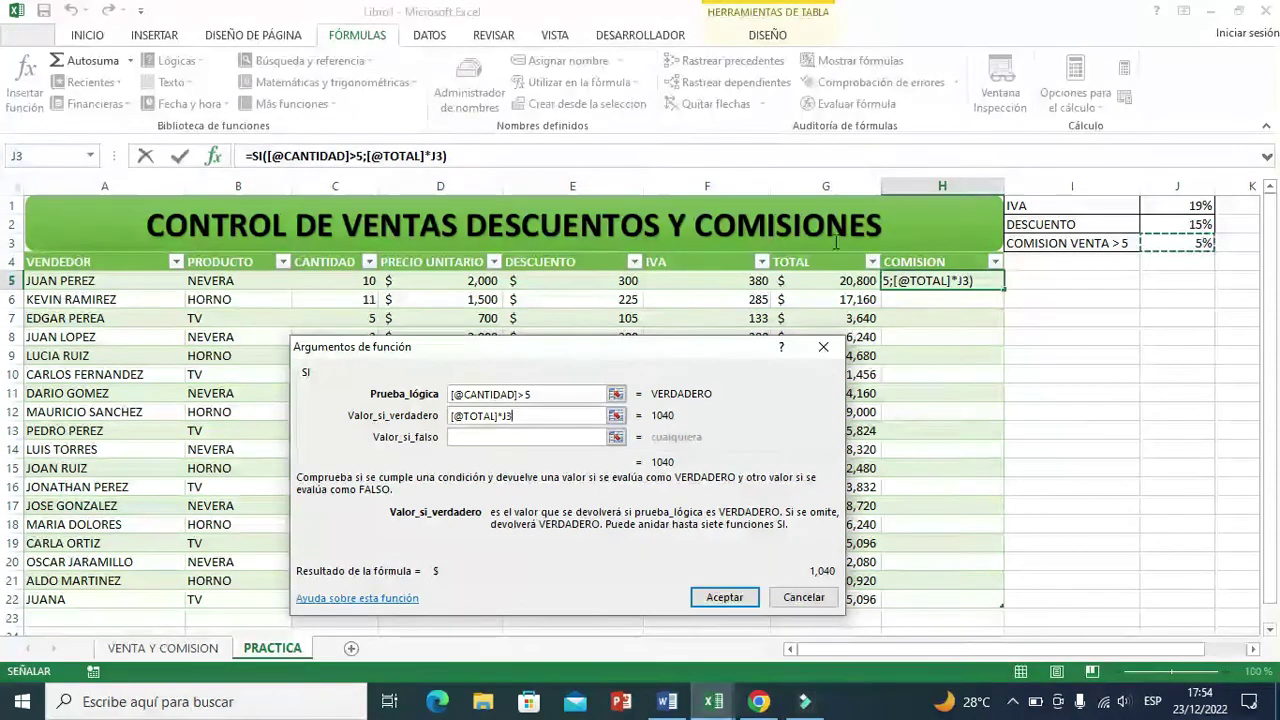
click(440, 162)
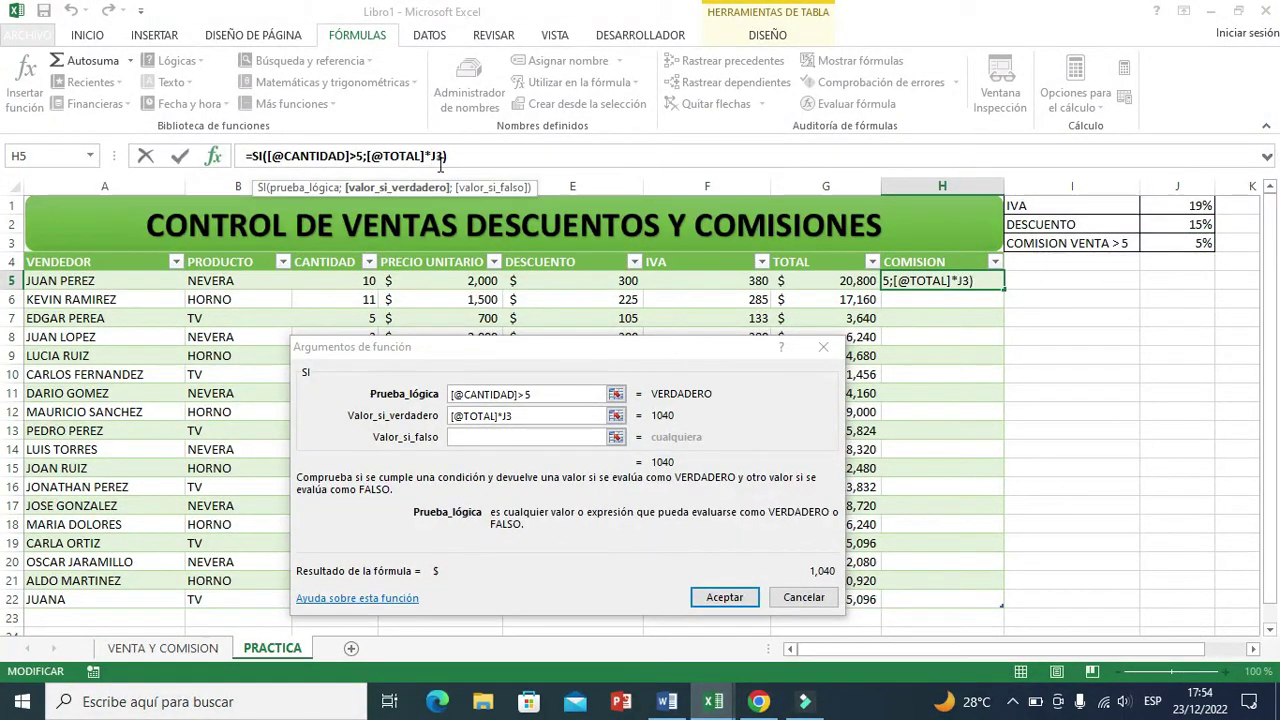
text($J$)
- Set the false value to NO APLICA and confirm the COMISION formula
click(482, 438)
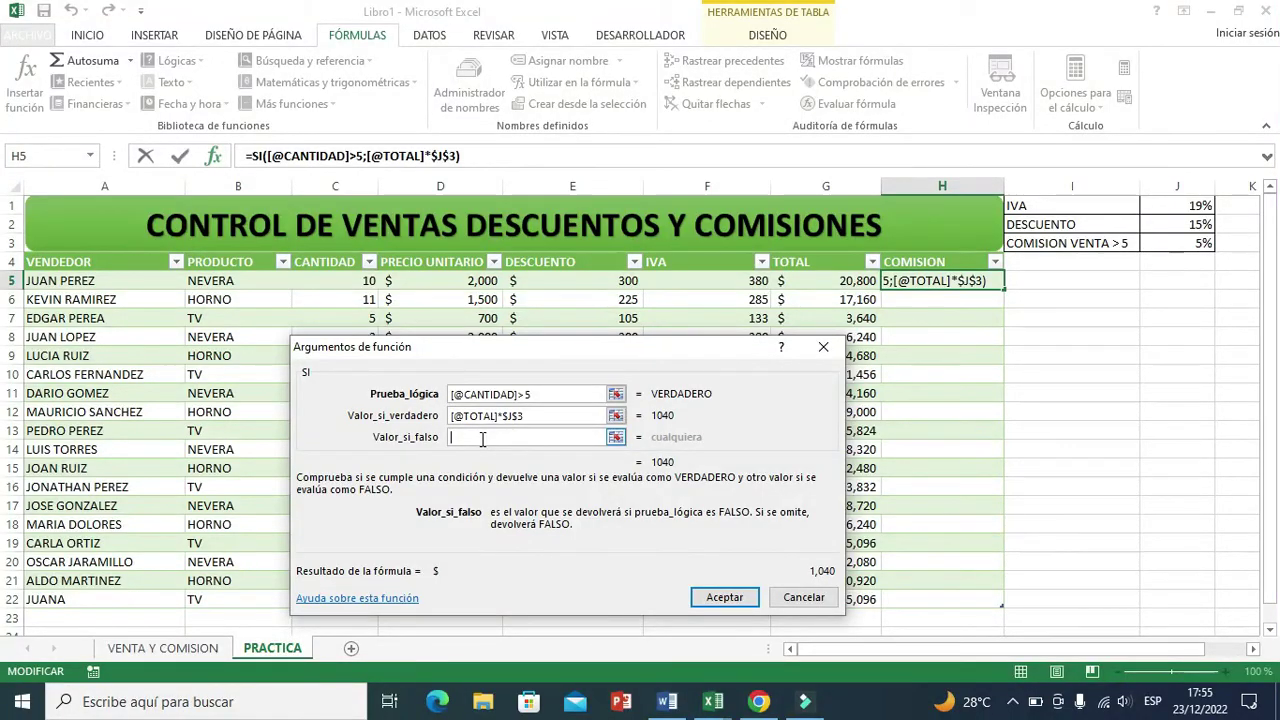
text(NO APLICA)
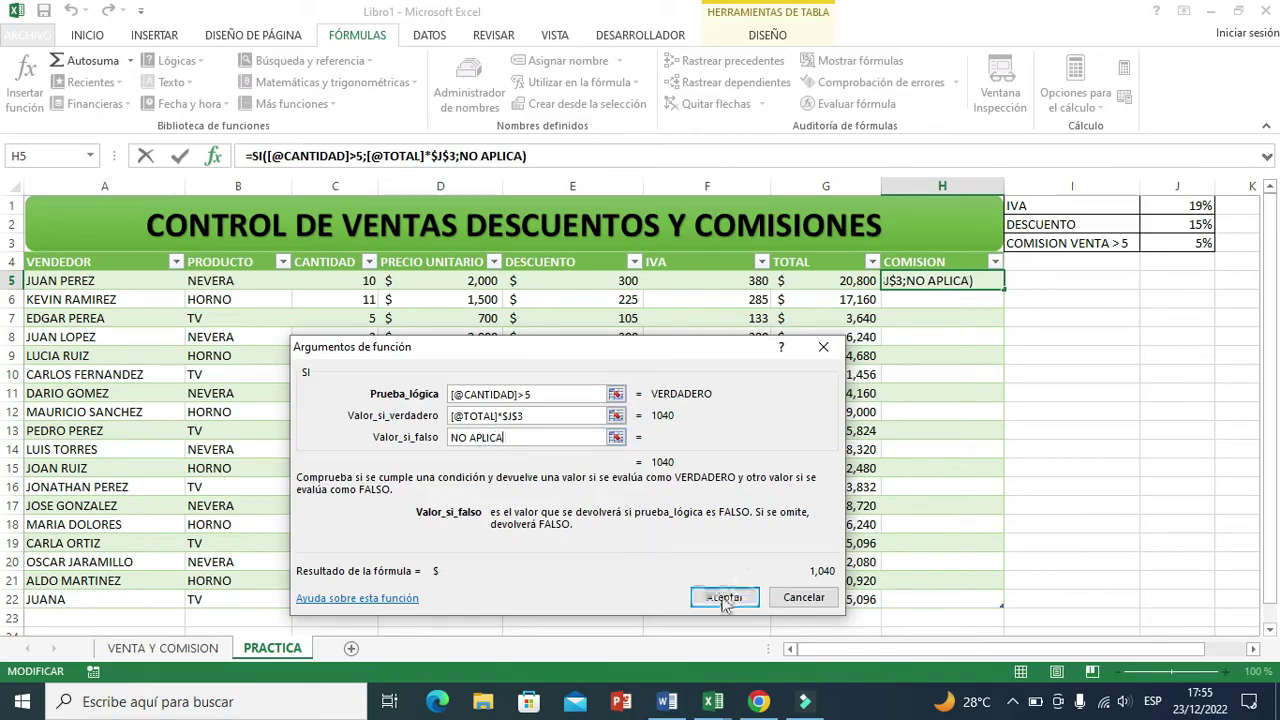
click(716, 597)
click(118, 620)
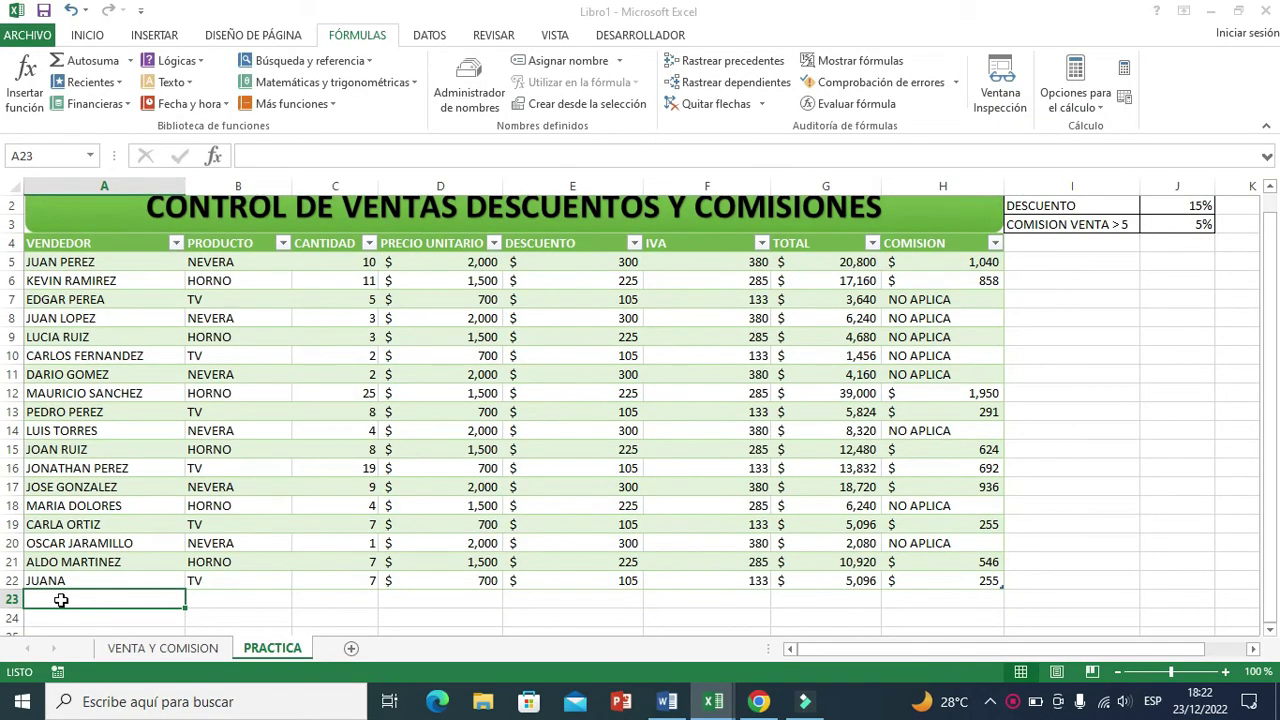
- Enter row 23 with the seller's name, product nevara, quantity 3 and unit price 2000
text(pedro jaramillo)
key(Tab)
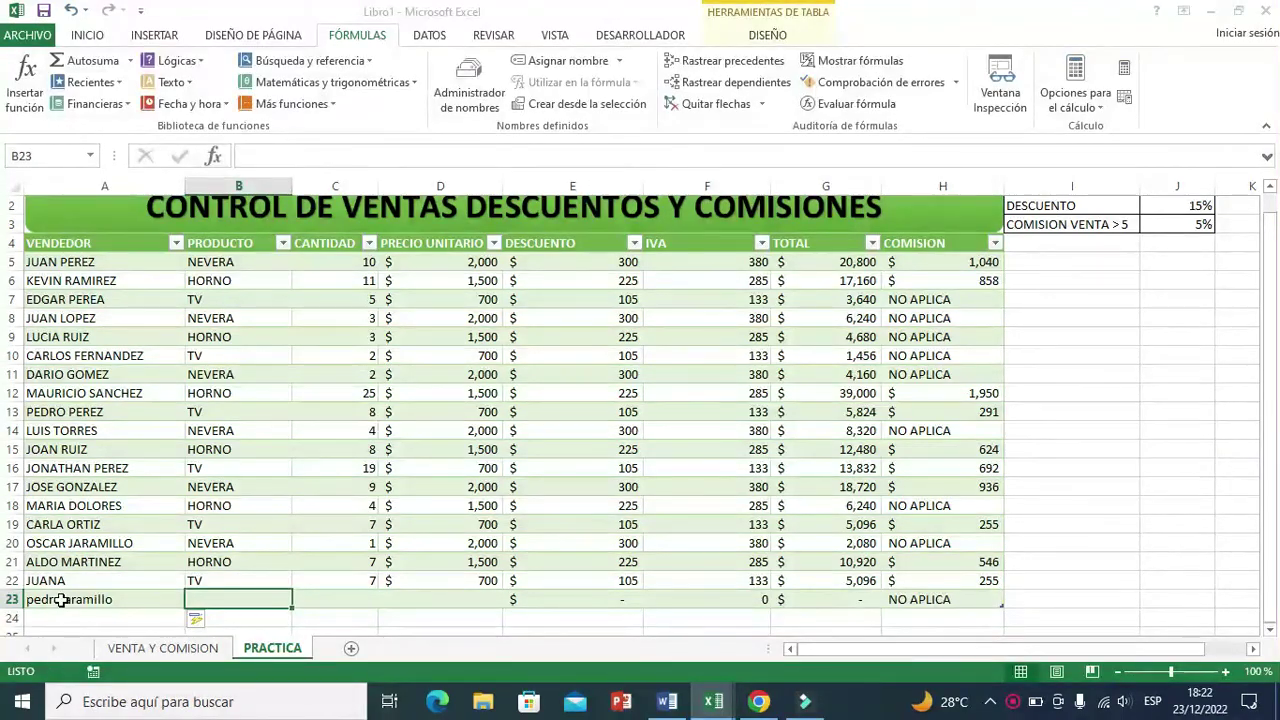
text(nevara)
key(Tab)
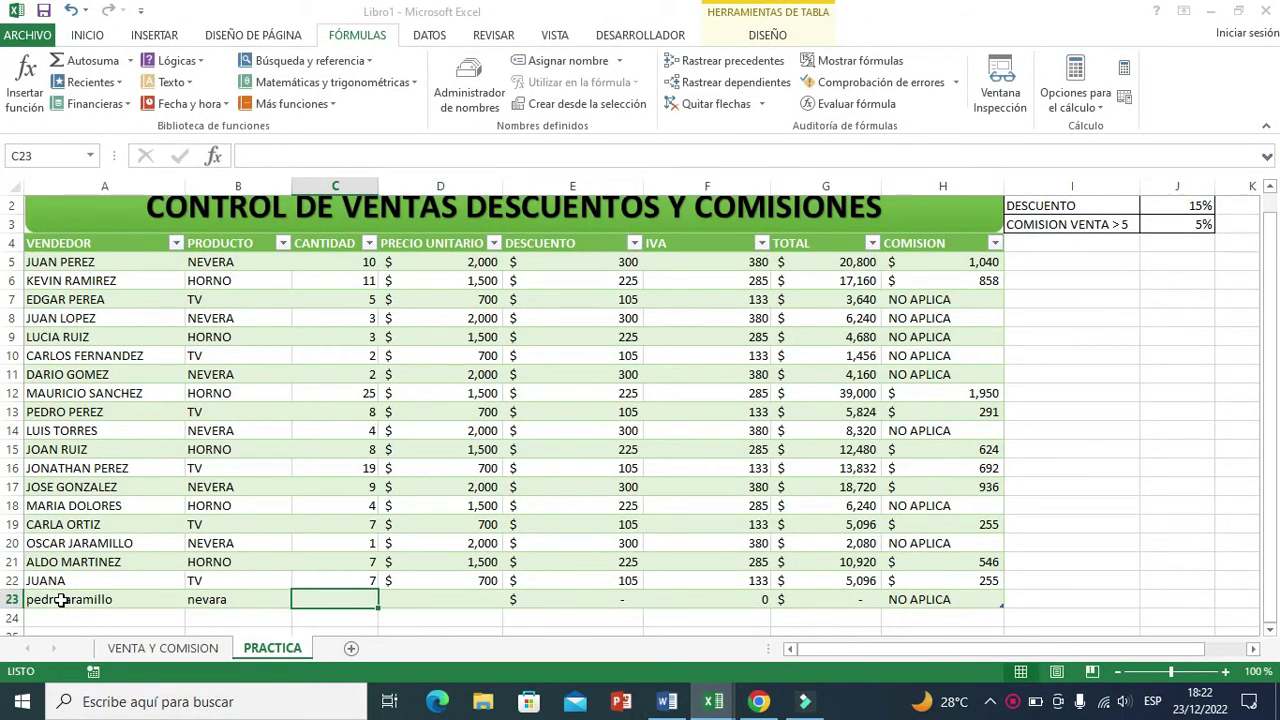
text(3)
click(409, 599)
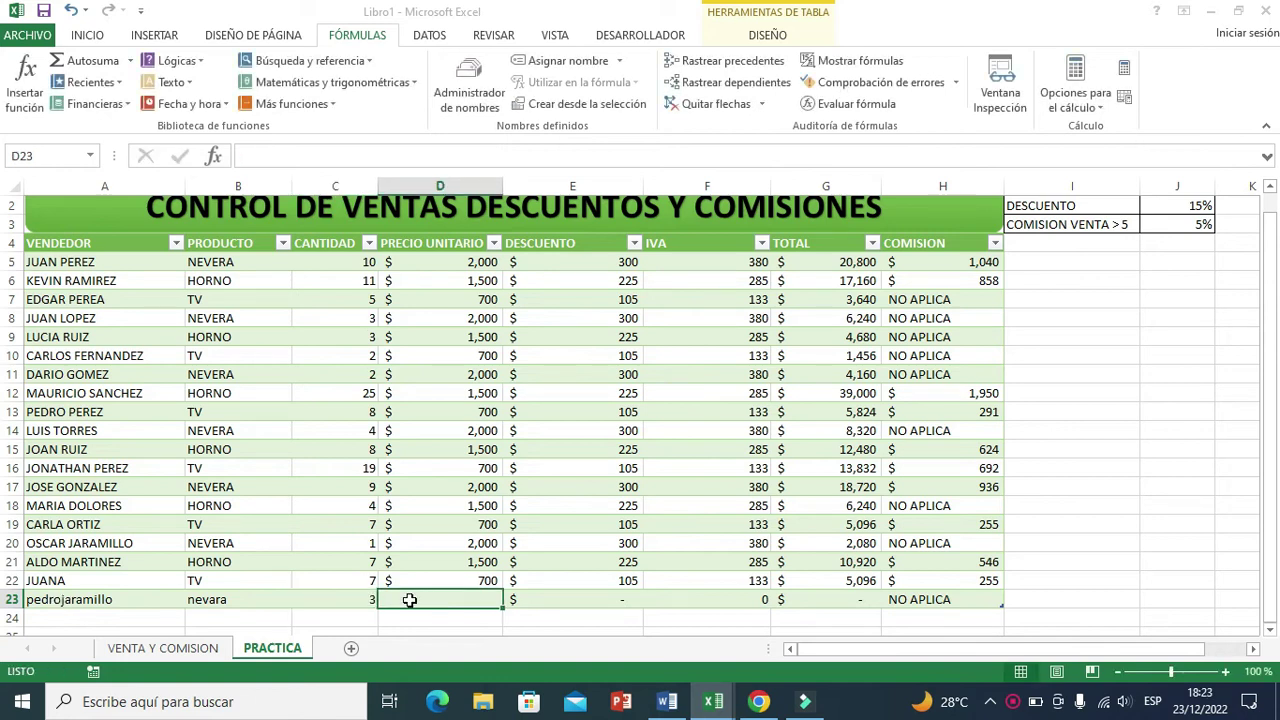
text(2000)
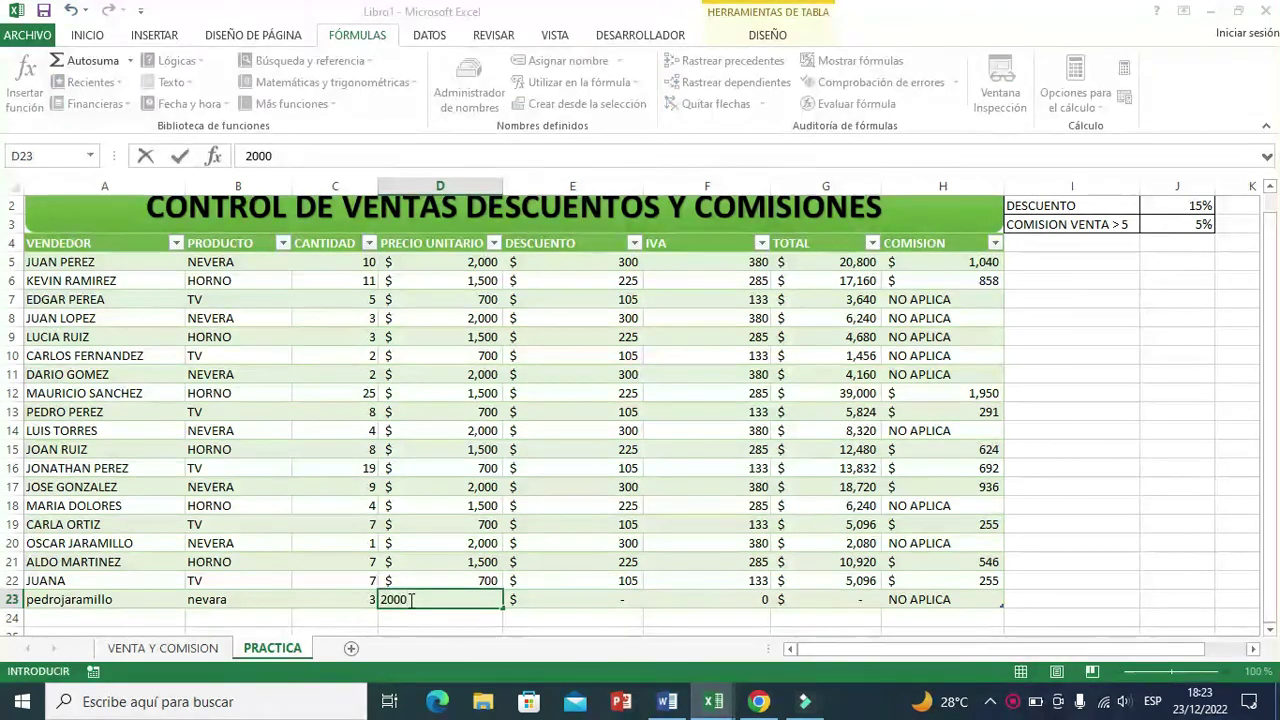
key(Return)
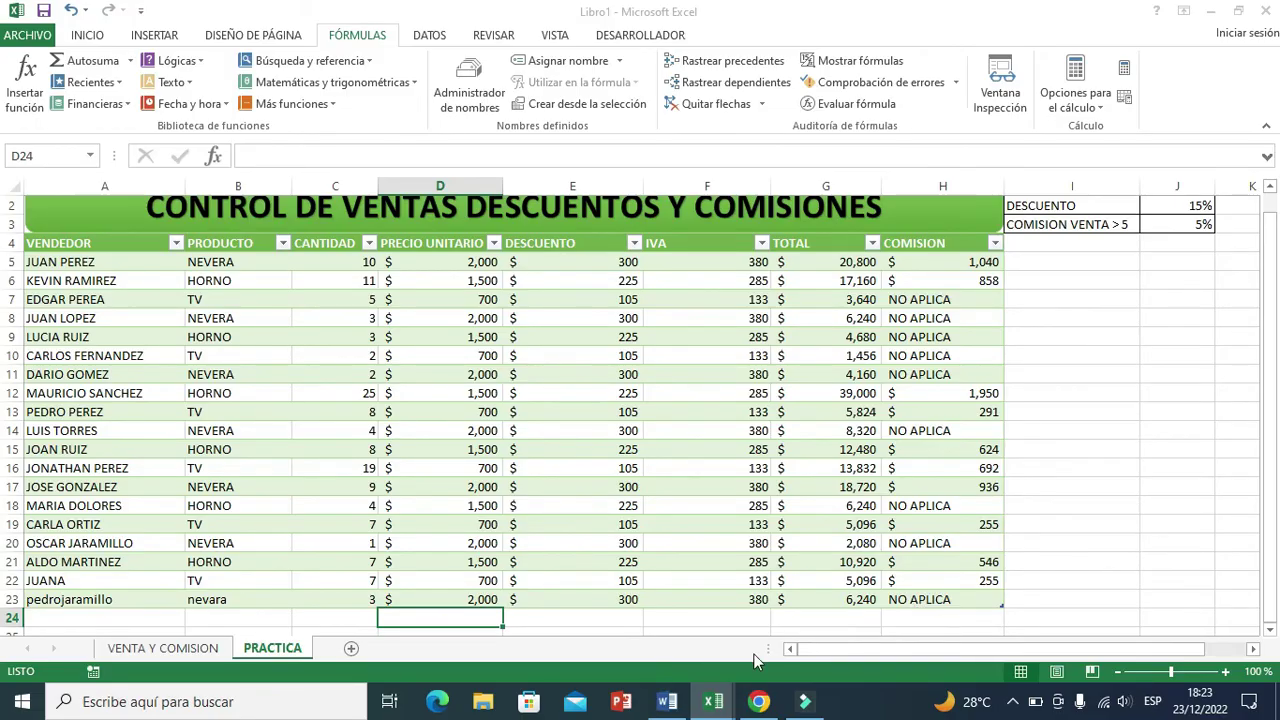
click(347, 605)
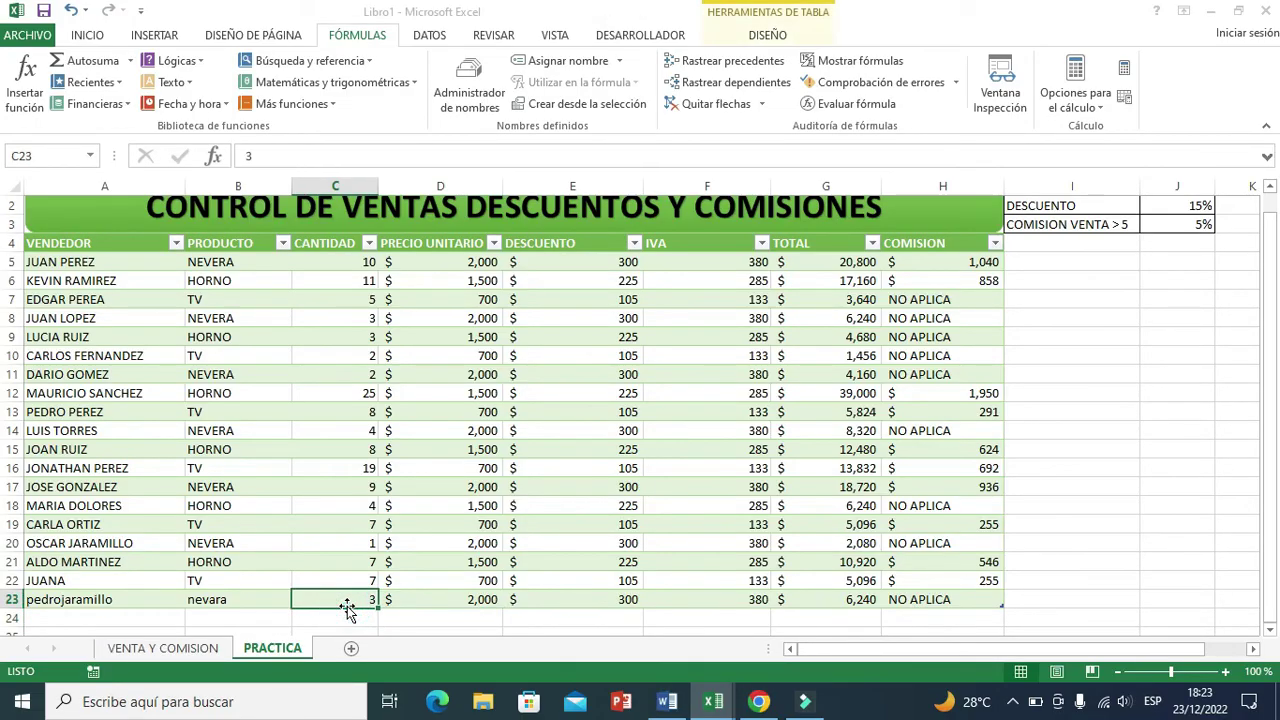